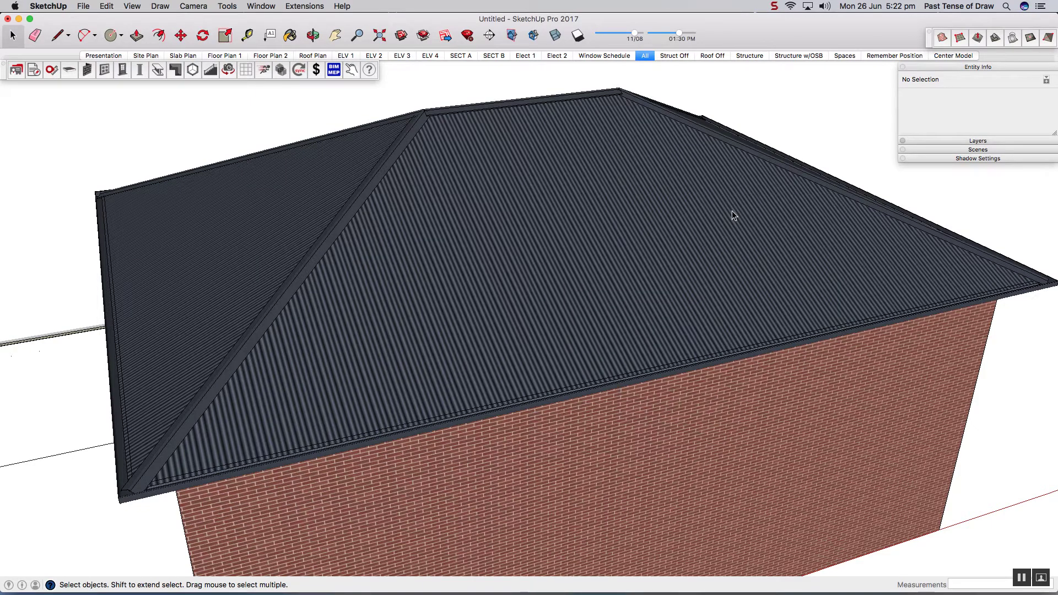
Orbit and zoom around the model to frame the left walled enclosure and its near wall
{"action": "scroll", "coordinate": [732, 211], "scroll_direction": "down", "scroll_amount": 10}
{"action": "middle_click_drag", "start_coordinate": [705, 236], "coordinate": [656, 317]}
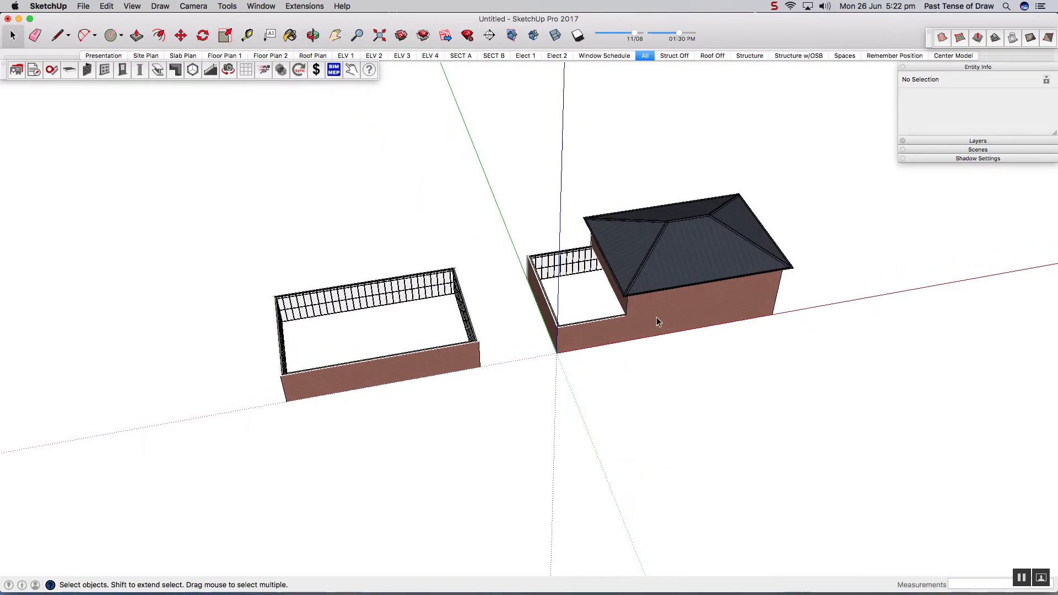
{"action": "scroll", "coordinate": [286, 362], "scroll_direction": "up", "scroll_amount": 10}
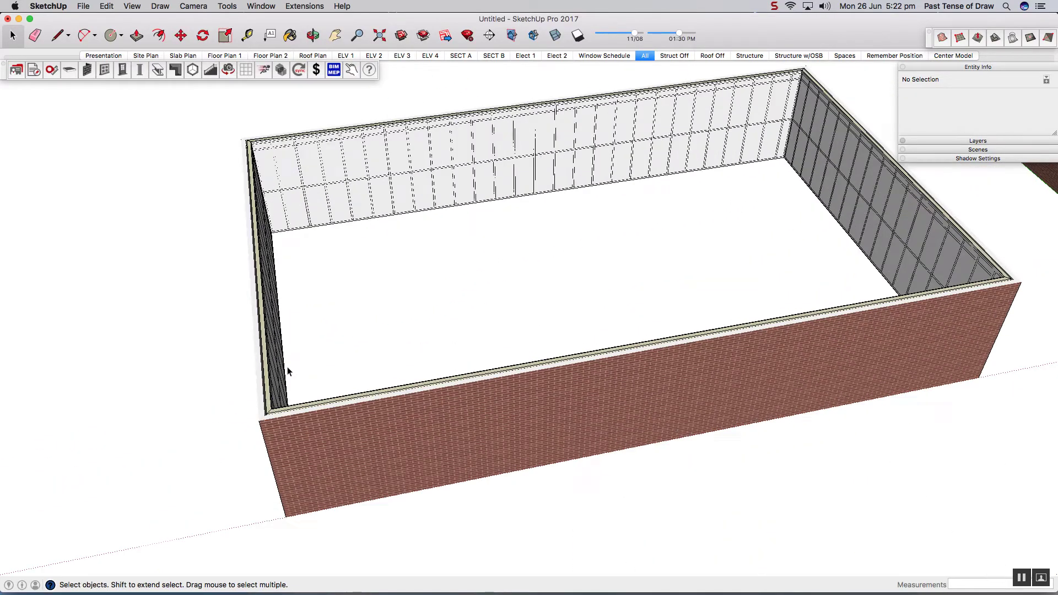
{"action": "middle_click_drag", "start_coordinate": [286, 362], "coordinate": [380, 378]}
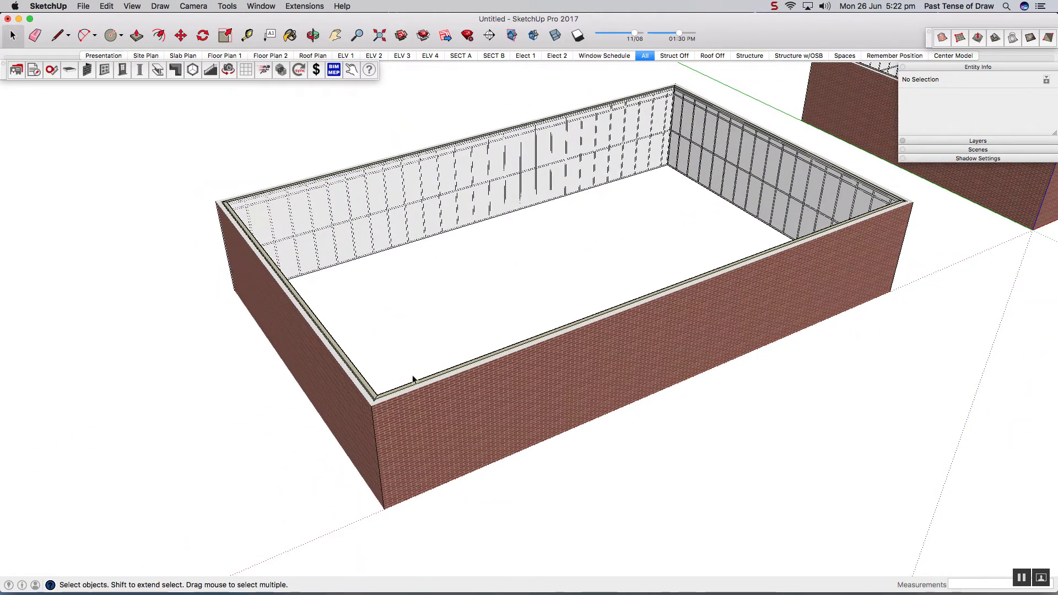
{"action": "scroll", "coordinate": [398, 414], "scroll_direction": "up", "scroll_amount": 8}
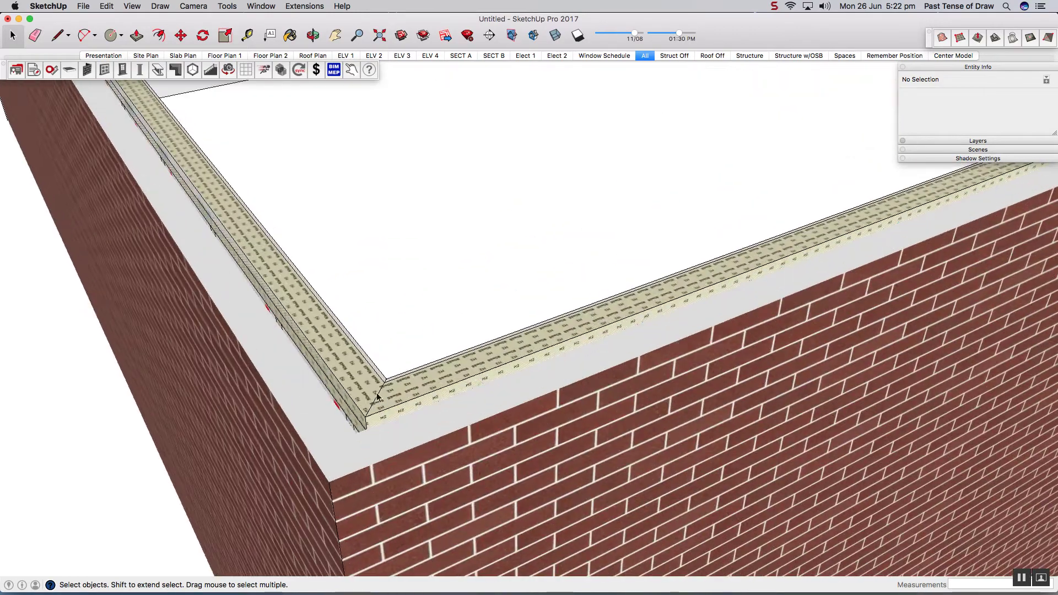
{"action": "scroll", "coordinate": [391, 376], "scroll_direction": "down", "scroll_amount": 10}
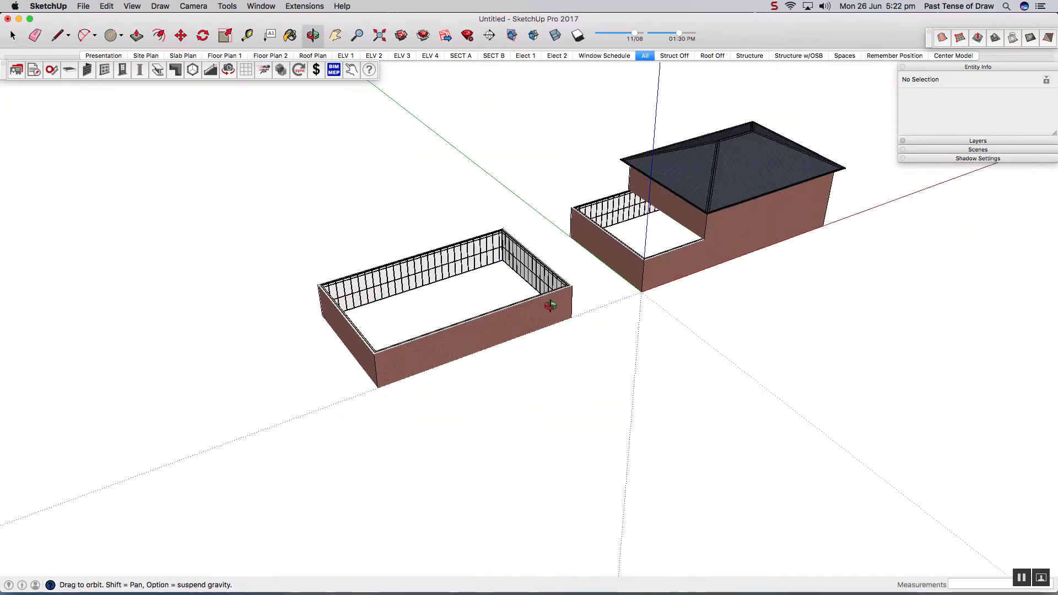
{"action": "middle_click_drag", "start_coordinate": [424, 306], "coordinate": [433, 298]}
{"action": "scroll", "coordinate": [435, 300], "scroll_direction": "up", "scroll_amount": 5}
Run Roof from Walls on the left enclosure's near wall to cap it with a face
{"action": "right_click", "coordinate": [494, 325]}
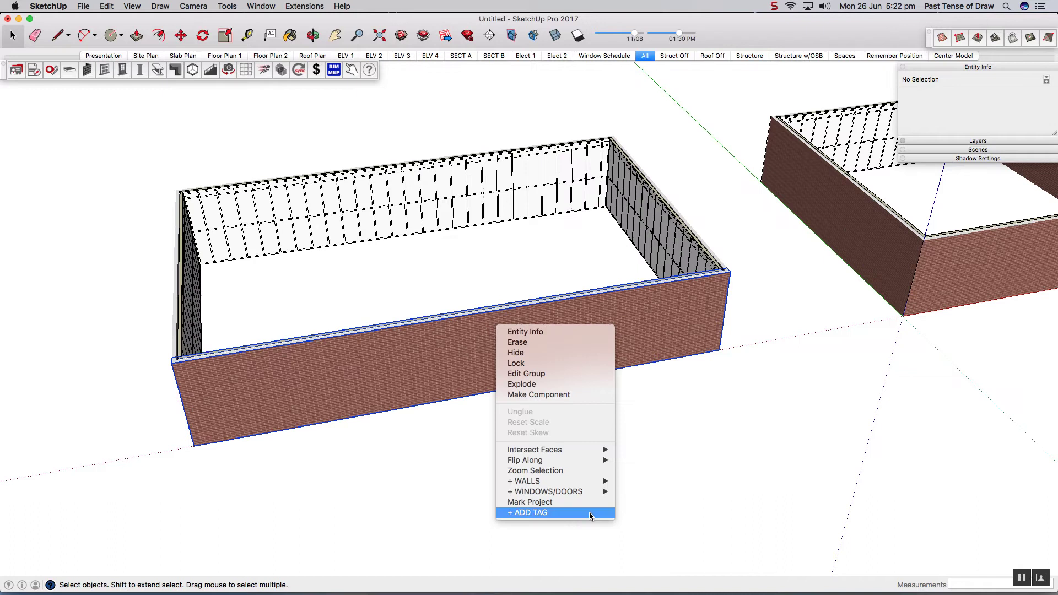
{"action": "mouse_move", "coordinate": [560, 483]}
{"action": "mouse_move", "coordinate": [669, 534]}
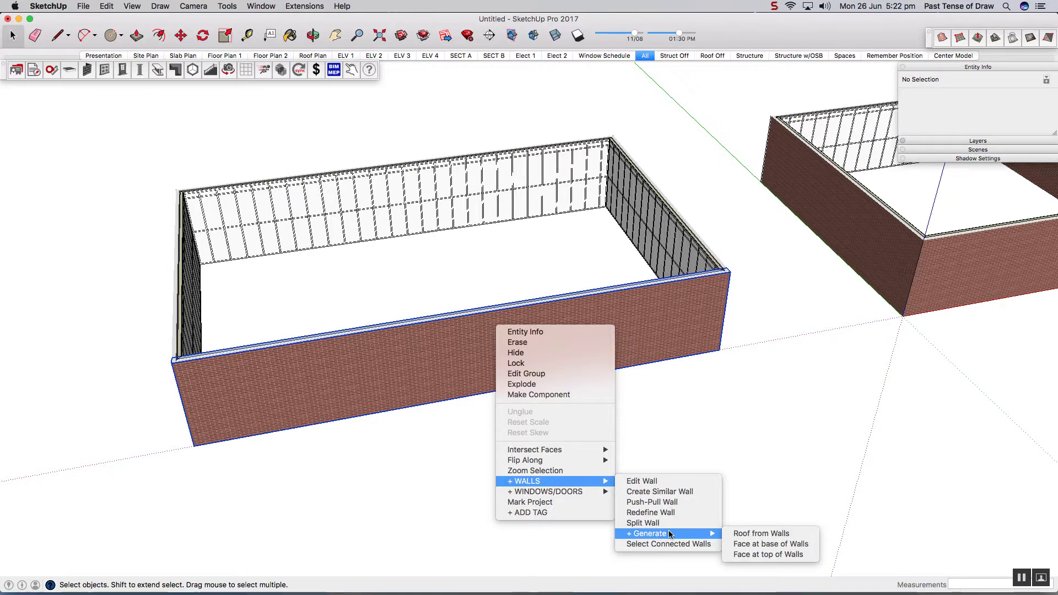
{"action": "left_click", "coordinate": [759, 534]}
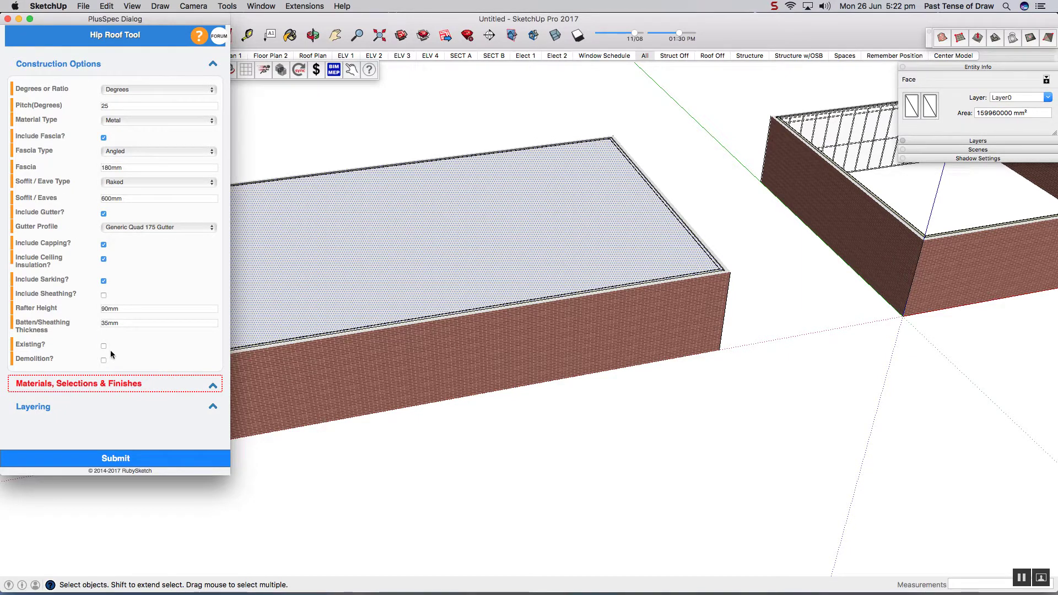
Submit the hip roof at a 25-degree pitch in Degrees with Metal roofing
{"action": "left_click", "coordinate": [133, 90]}
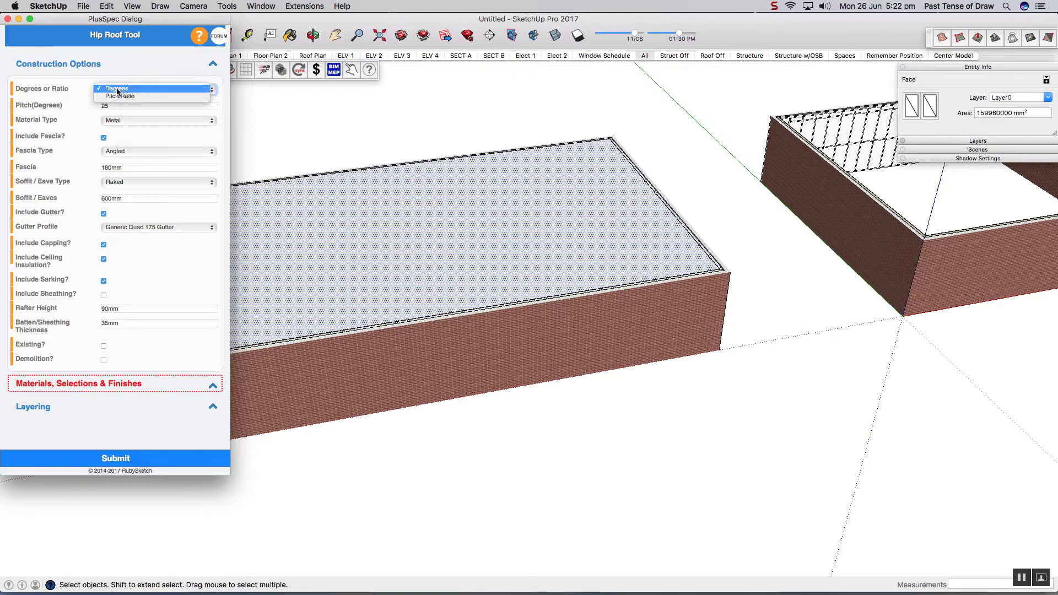
{"action": "left_click", "coordinate": [118, 89]}
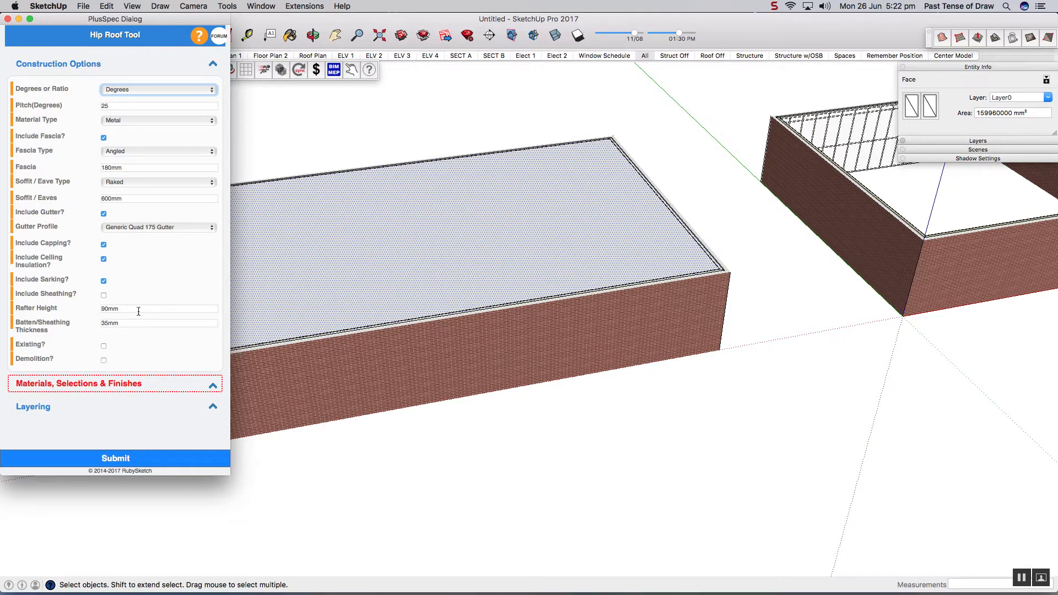
{"action": "left_click", "coordinate": [122, 459]}
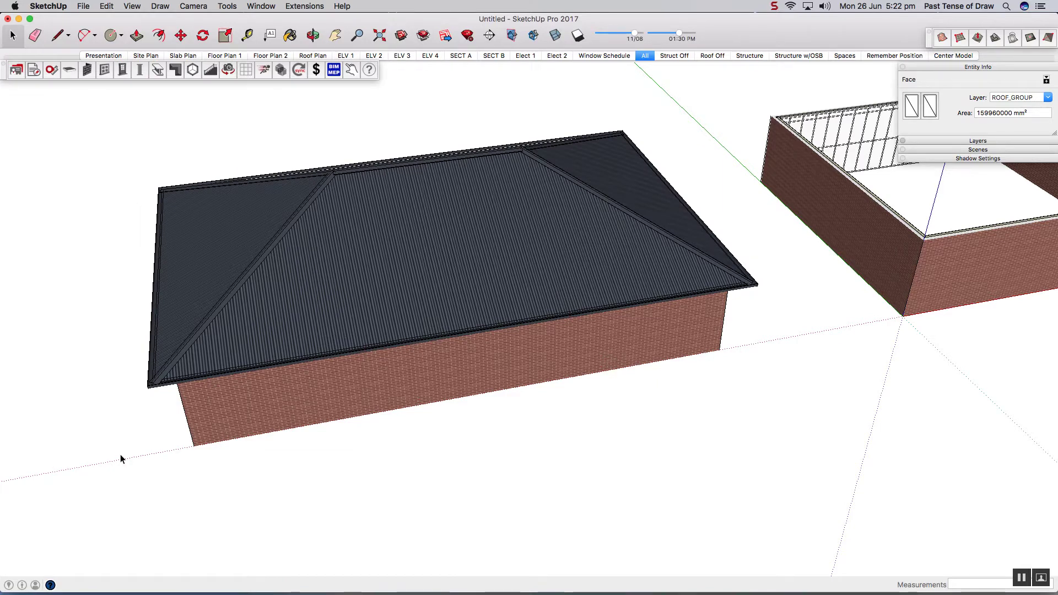
Edit the left roof's settings and rebuild it with the pitch changed from 25 to 45 degrees
{"action": "right_click", "coordinate": [470, 263]}
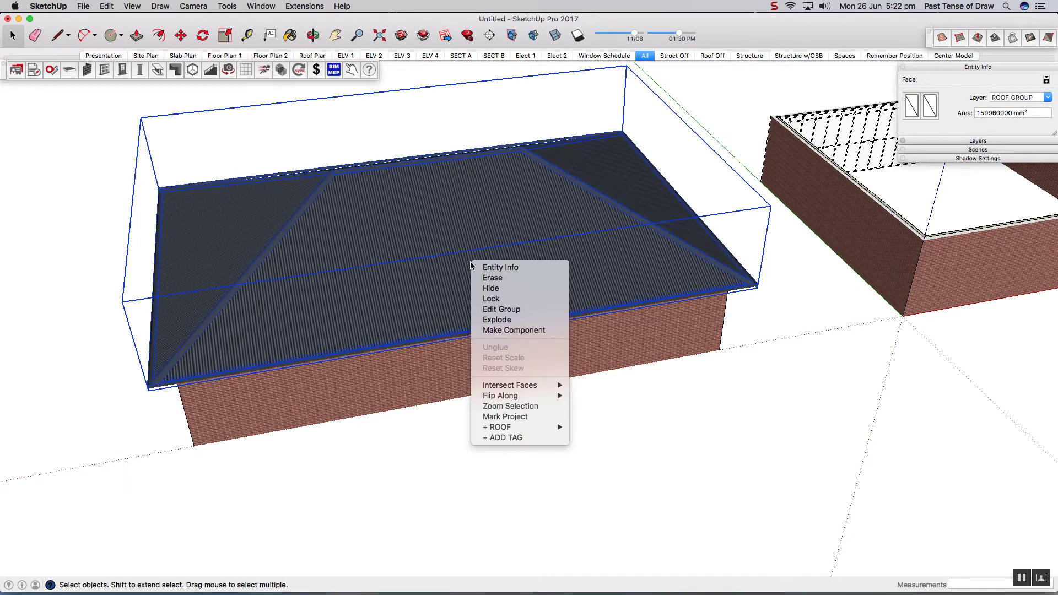
{"action": "mouse_move", "coordinate": [504, 425]}
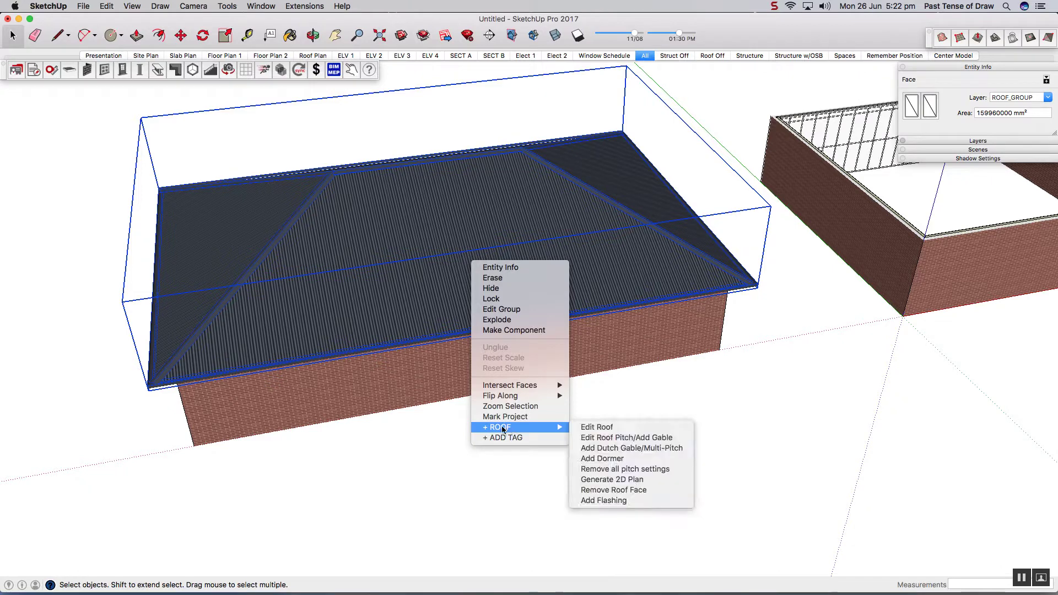
{"action": "left_click", "coordinate": [596, 427]}
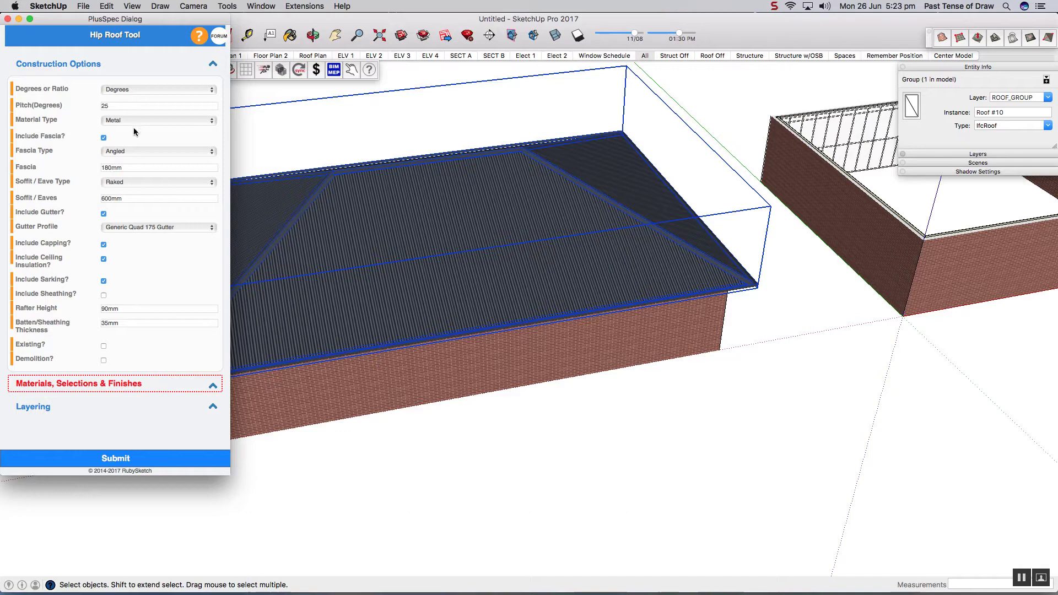
{"action": "left_click", "coordinate": [121, 107]}
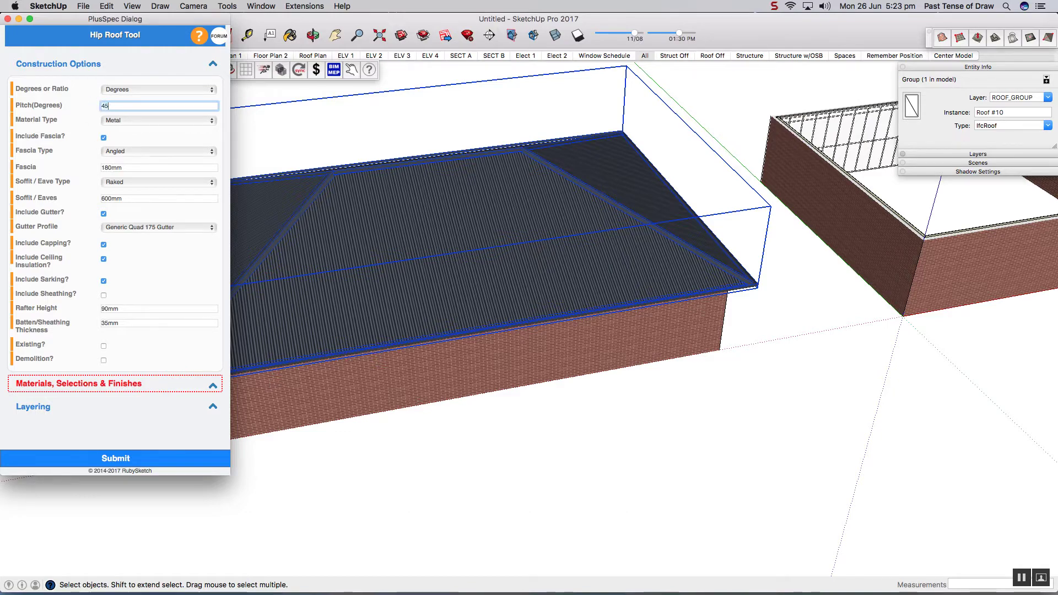
{"action": "left_click", "coordinate": [207, 455]}
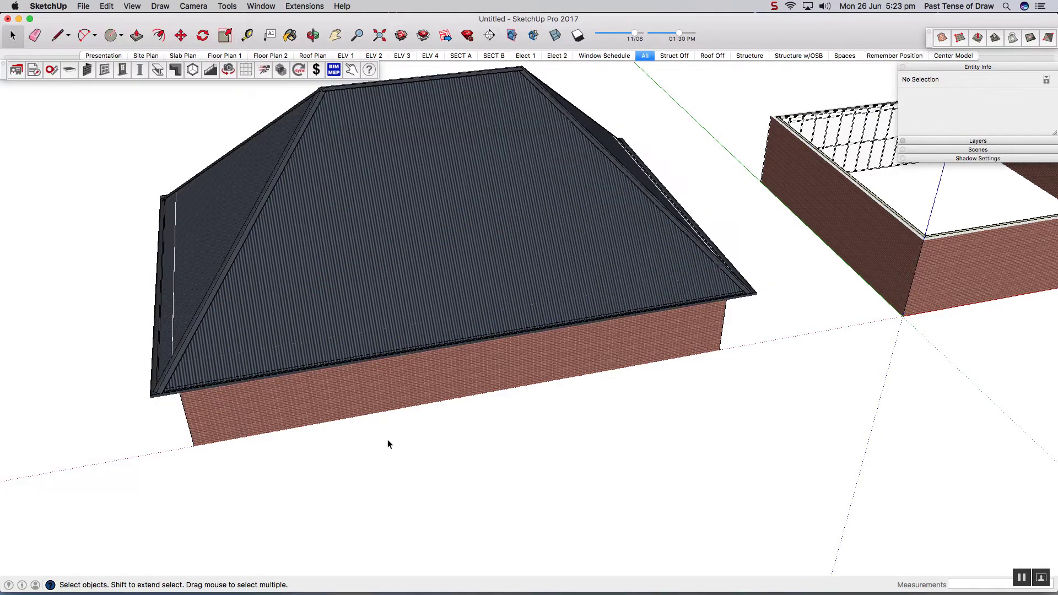
Orbit and zoom until the unroofed terrace enclosure beside the house fills the view
{"action": "middle_click_drag", "start_coordinate": [388, 438], "coordinate": [353, 408]}
{"action": "scroll", "coordinate": [343, 404], "scroll_direction": "down", "scroll_amount": 10}
{"action": "scroll", "coordinate": [489, 348], "scroll_direction": "up", "scroll_amount": 5}
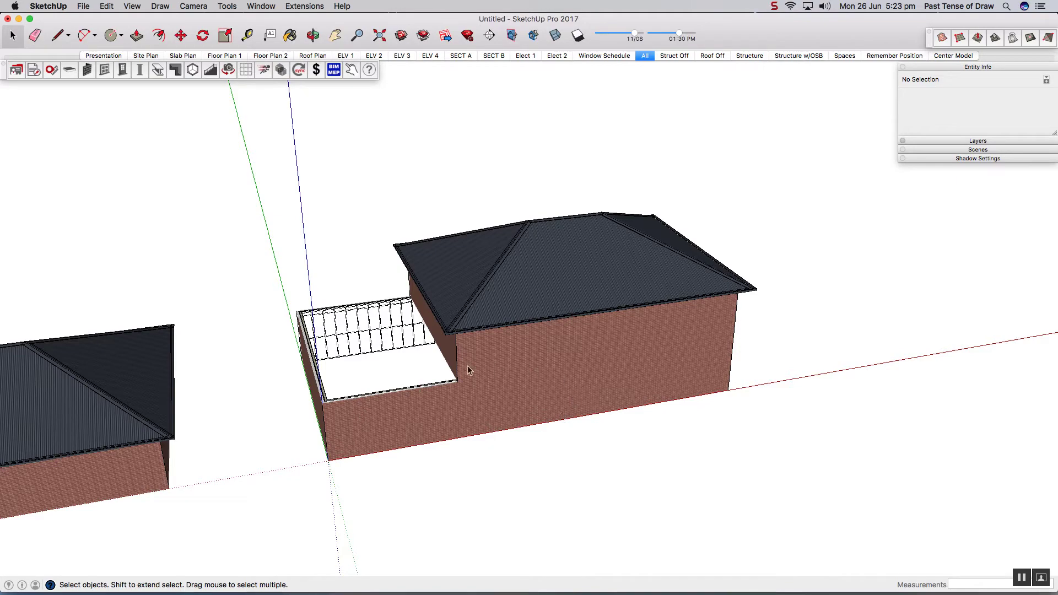
{"action": "scroll", "coordinate": [325, 375], "scroll_direction": "up", "scroll_amount": 6}
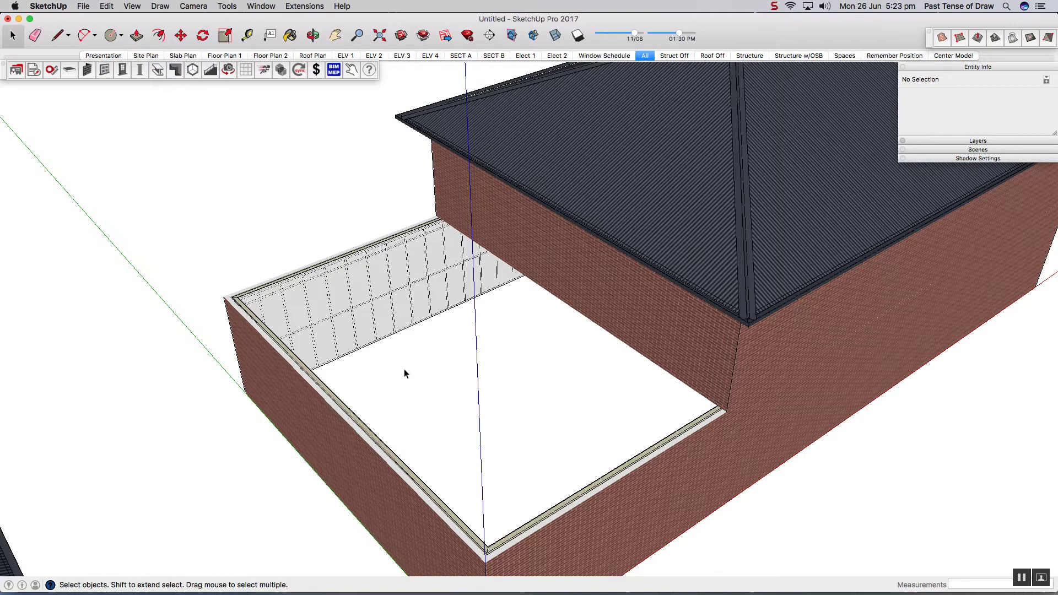
Draw a rectangle between opposite terrace wall corners and select the new flat face
{"action": "middle_click_drag", "start_coordinate": [448, 498], "coordinate": [488, 490]}
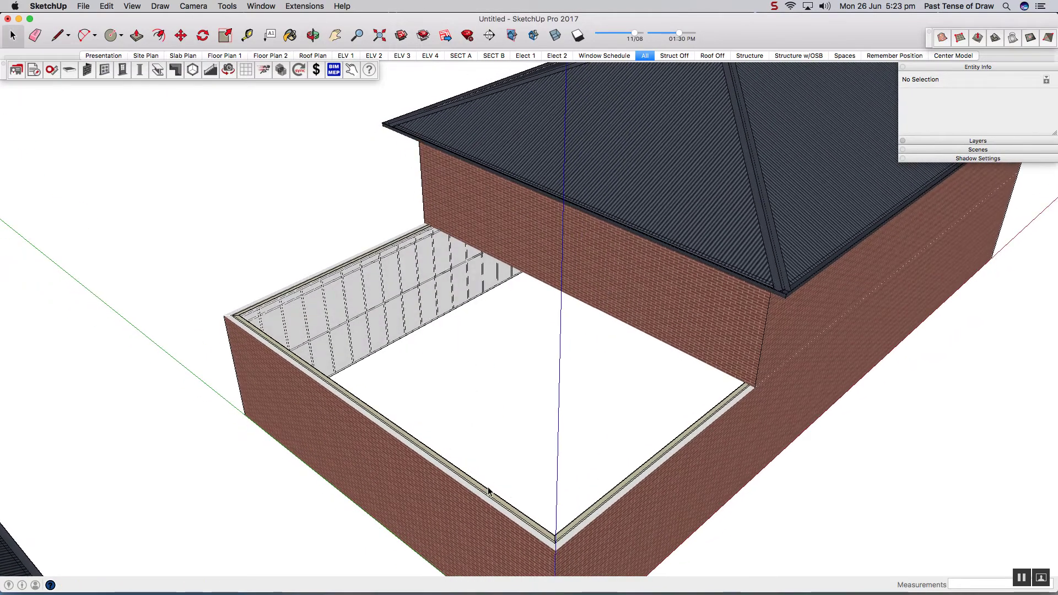
{"action": "key", "text": "r"}
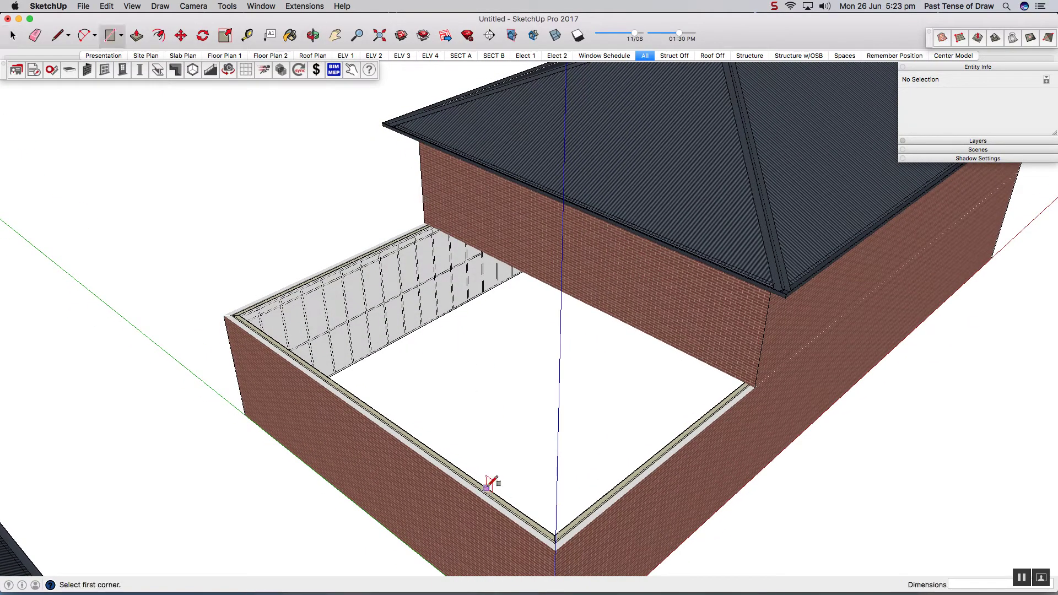
{"action": "scroll", "coordinate": [556, 530], "scroll_direction": "up", "scroll_amount": 5}
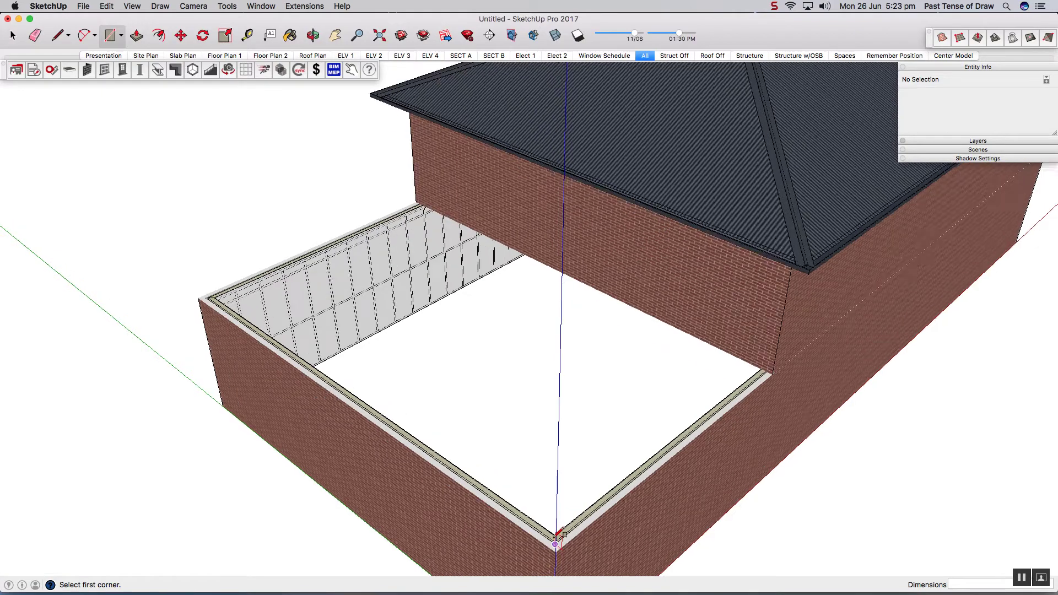
{"action": "left_click", "coordinate": [560, 548]}
{"action": "scroll", "coordinate": [561, 548], "scroll_direction": "down", "scroll_amount": 5}
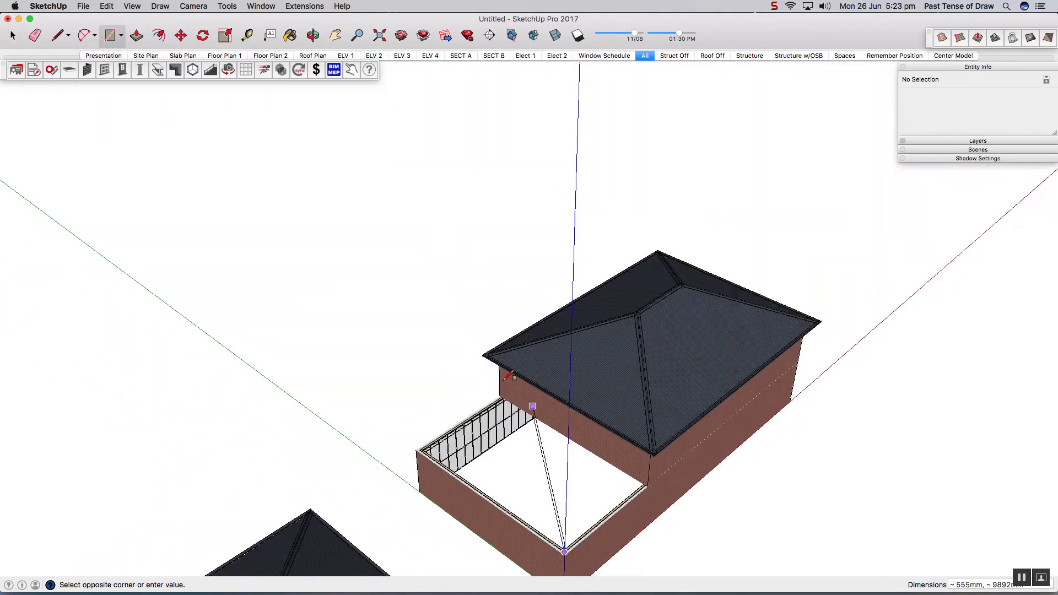
{"action": "scroll", "coordinate": [484, 400], "scroll_direction": "up", "scroll_amount": 10}
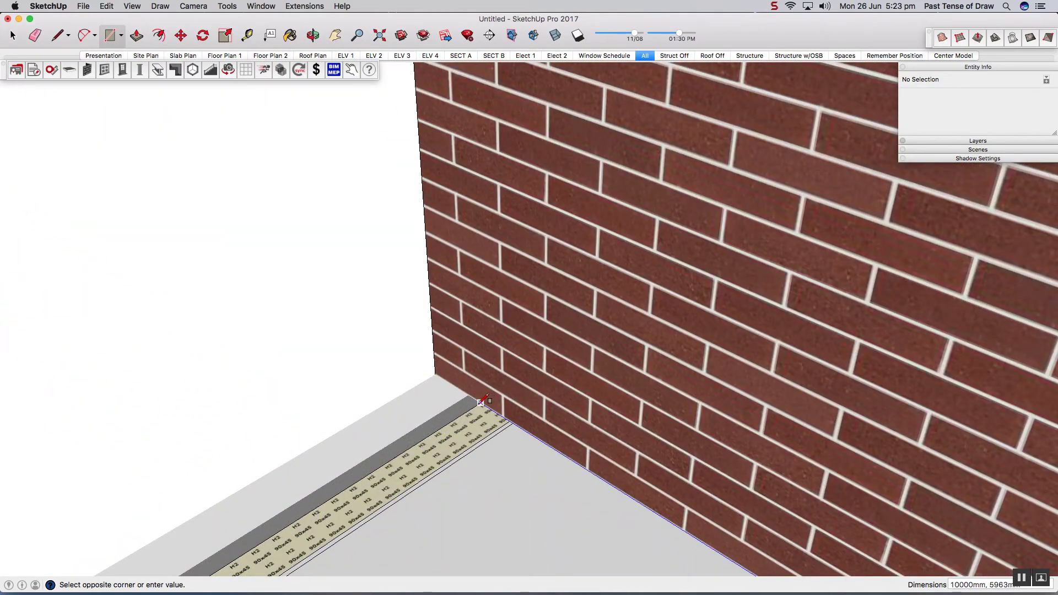
{"action": "left_click", "coordinate": [484, 401]}
{"action": "scroll", "coordinate": [484, 401], "scroll_direction": "down", "scroll_amount": 10}
{"action": "key", "text": "space"}
{"action": "left_click", "coordinate": [517, 395]}
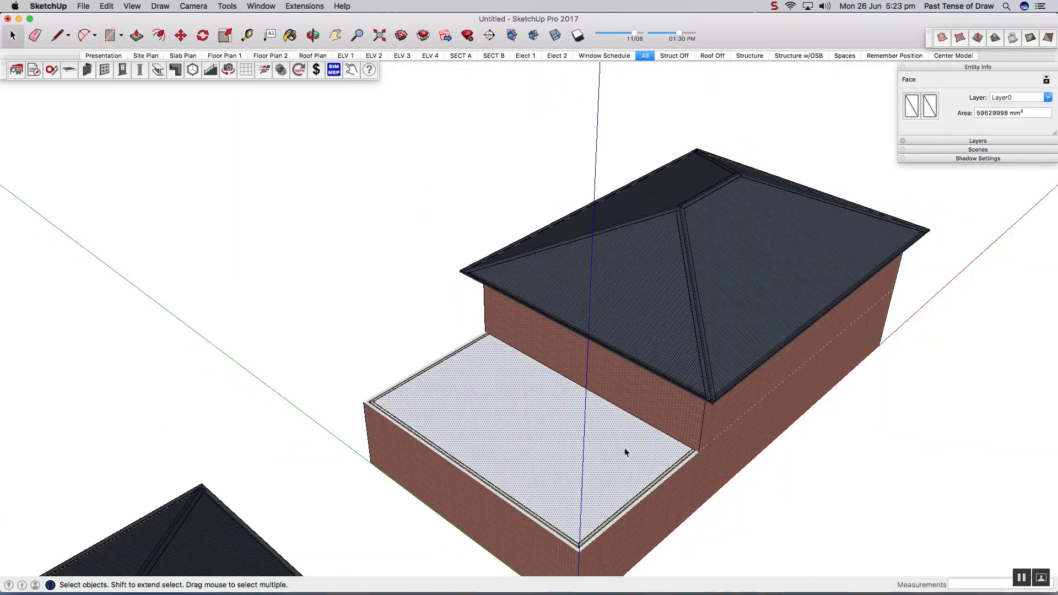
{"action": "middle_click_drag", "start_coordinate": [623, 452], "coordinate": [472, 449]}
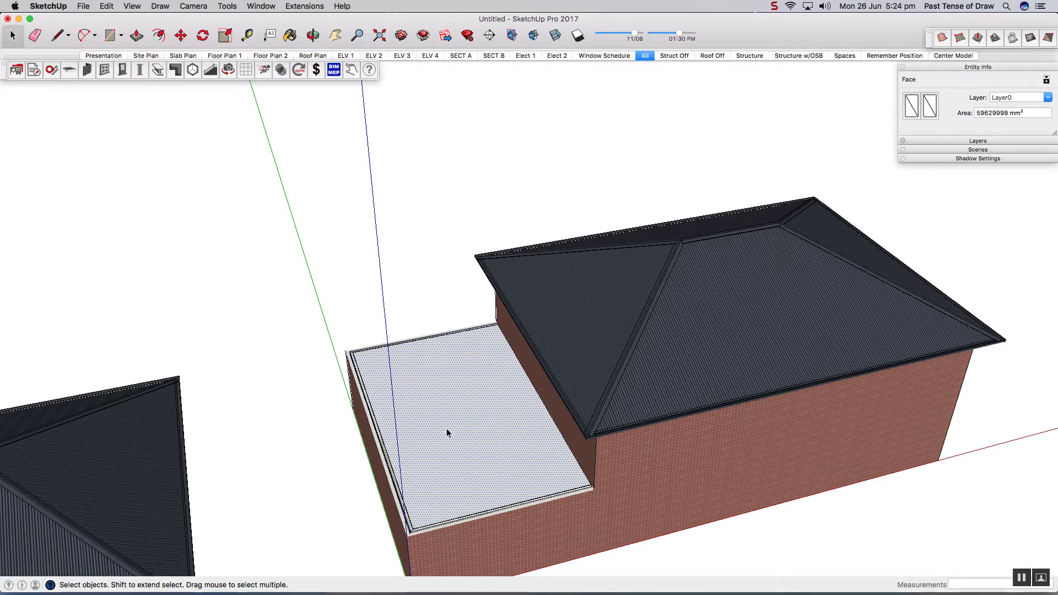
Apply the Hip Roof Tool to the terrace face with pitch changed from 45 to 22 degrees
{"action": "left_click", "coordinate": [175, 70]}
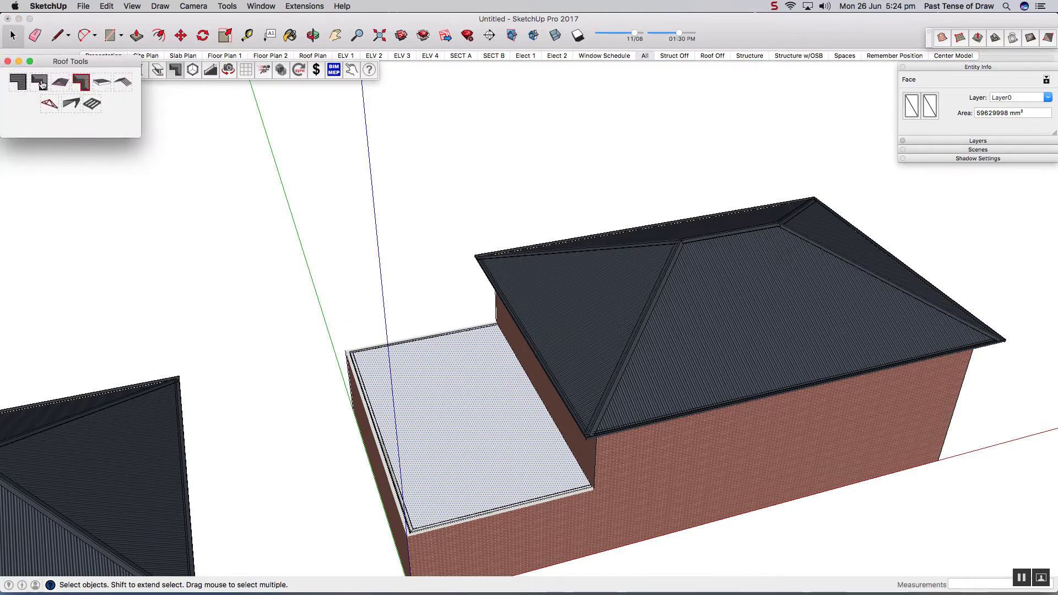
{"action": "left_click", "coordinate": [217, 156]}
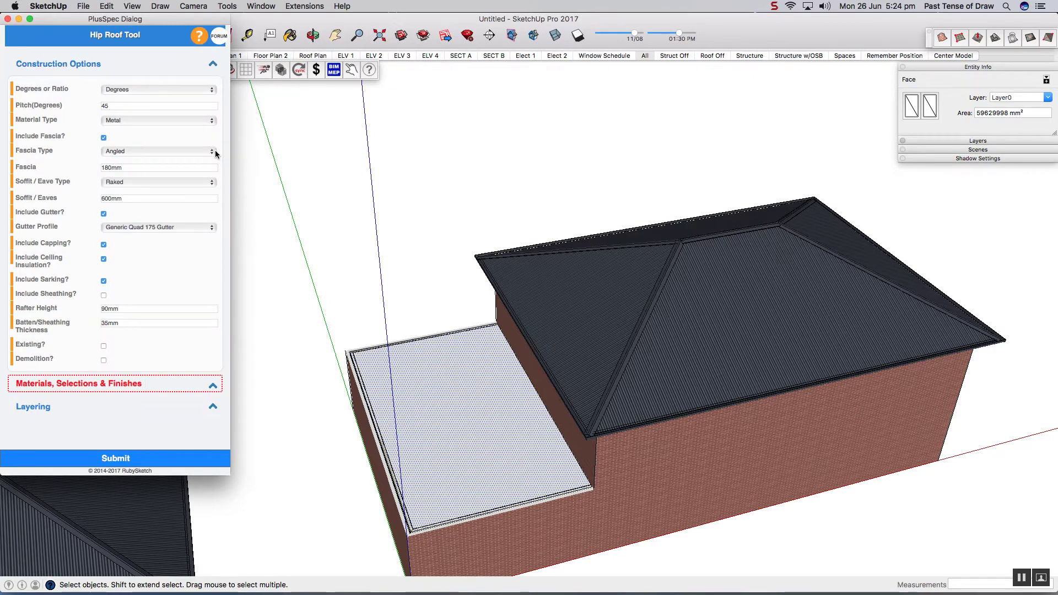
{"action": "left_click", "coordinate": [116, 104]}
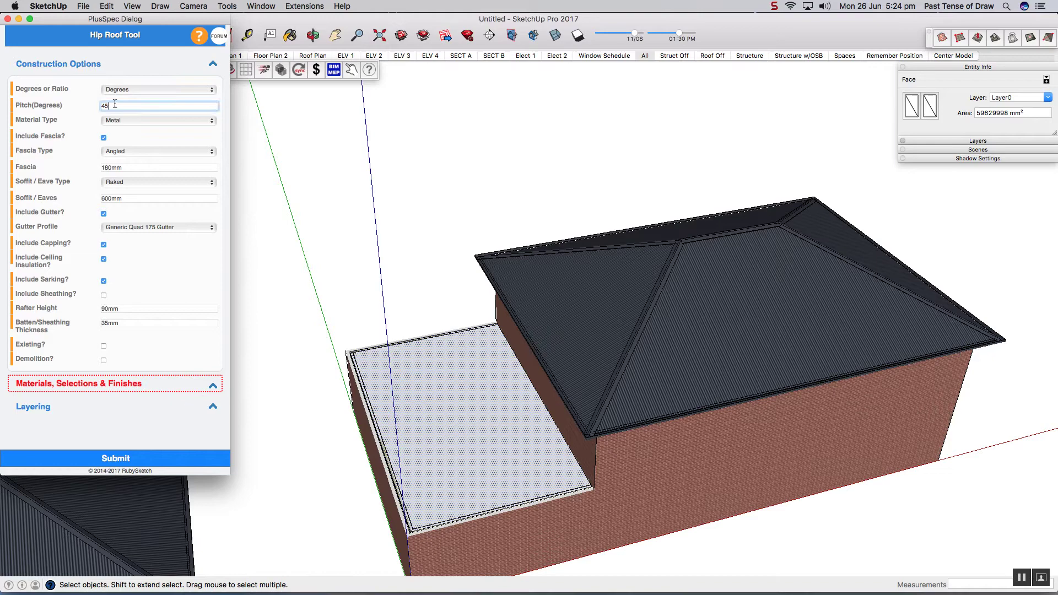
{"action": "left_click", "coordinate": [124, 458]}
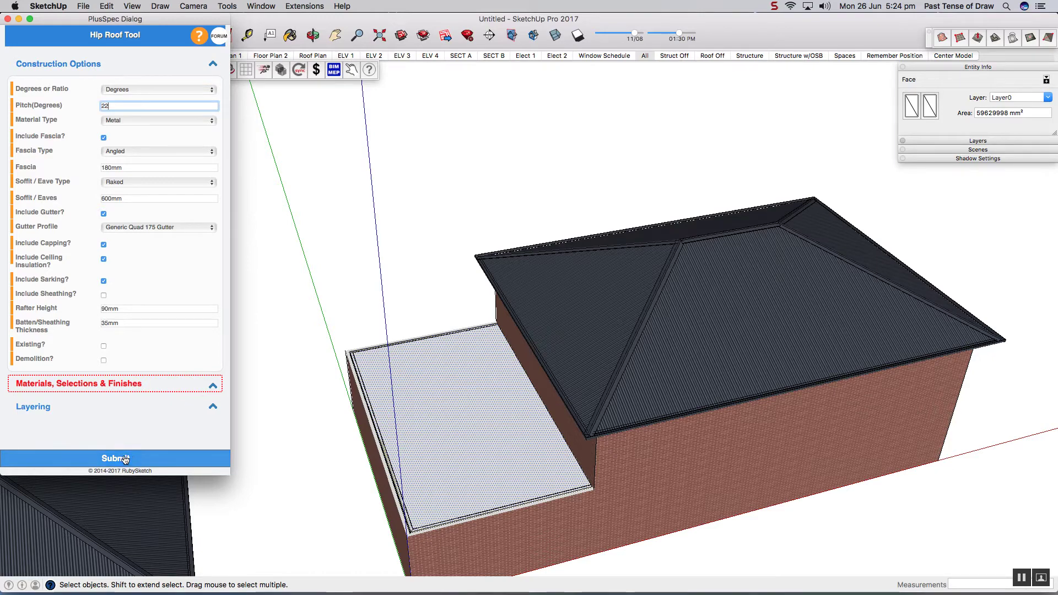
{"action": "middle_click_drag", "start_coordinate": [472, 465], "coordinate": [1021, 477]}
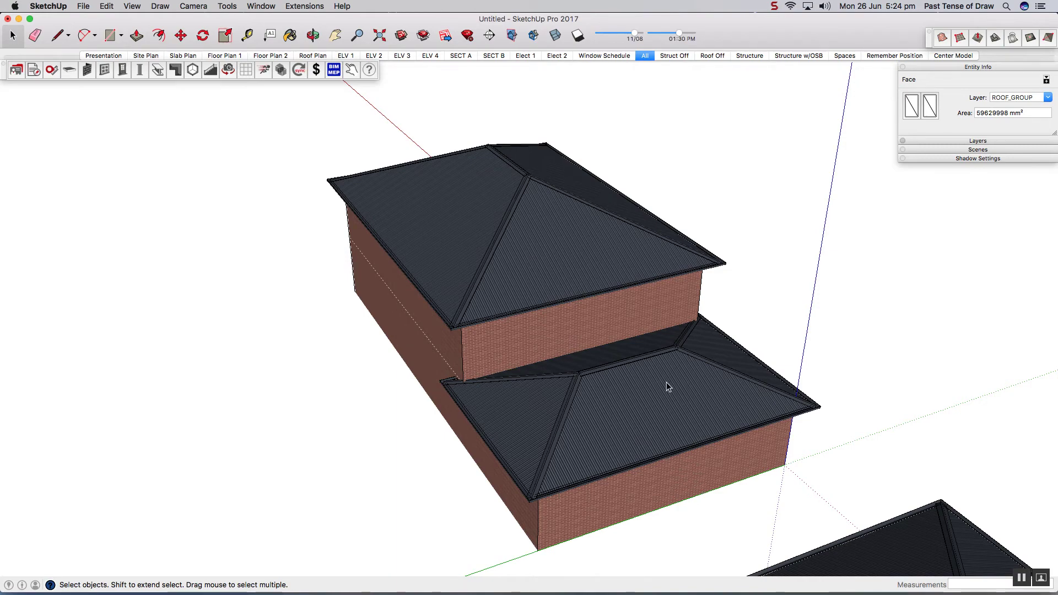
{"action": "middle_click_drag", "start_coordinate": [666, 381], "coordinate": [263, 373]}
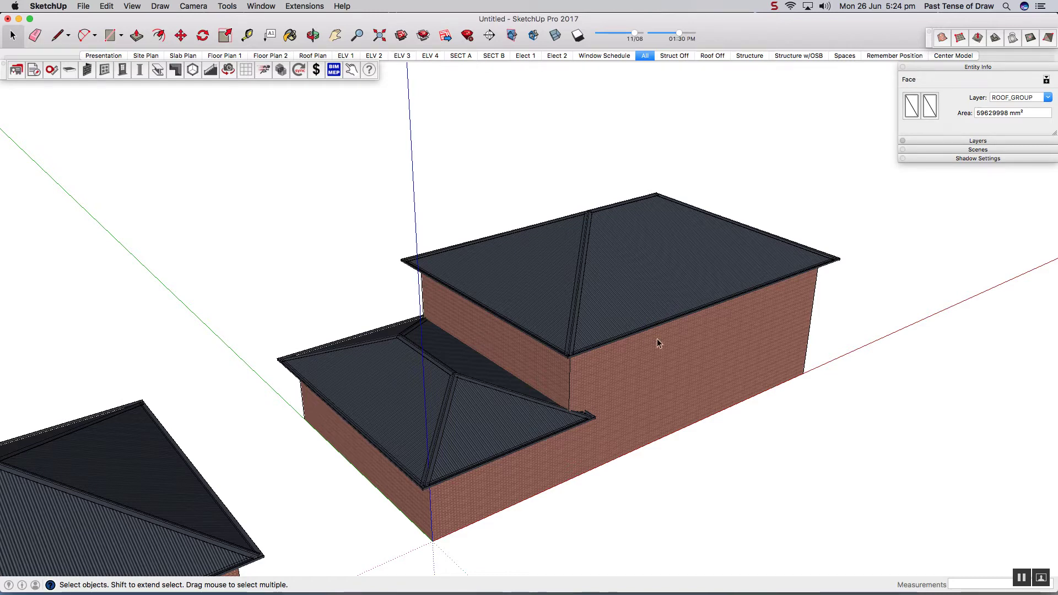
{"action": "middle_click_drag", "start_coordinate": [656, 338], "coordinate": [687, 355]}
{"action": "scroll", "coordinate": [696, 357], "scroll_direction": "down", "scroll_amount": 3}
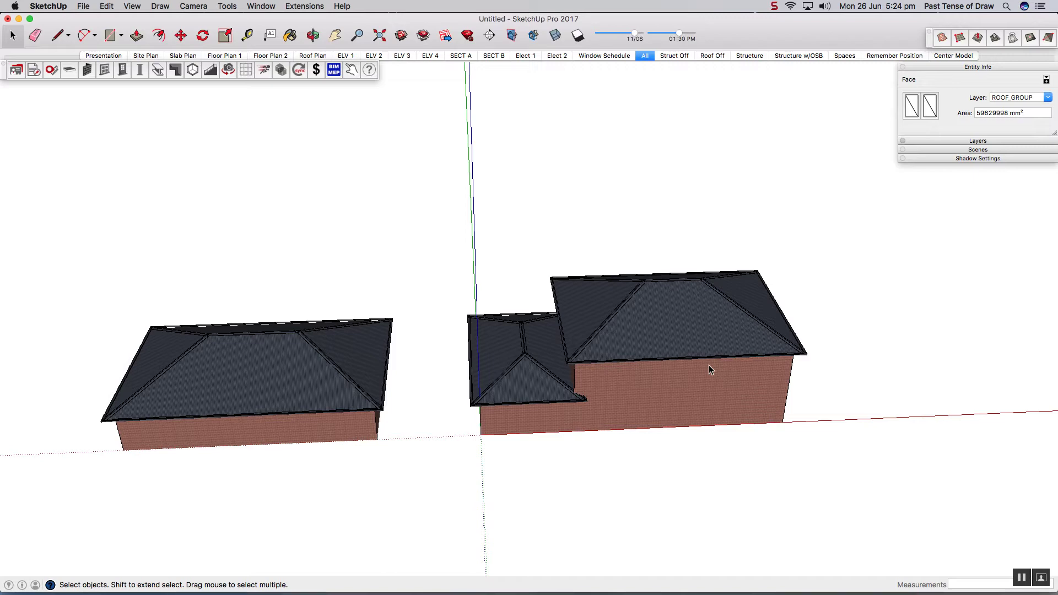
{"action": "scroll", "coordinate": [709, 365], "scroll_direction": "down", "scroll_amount": 5}
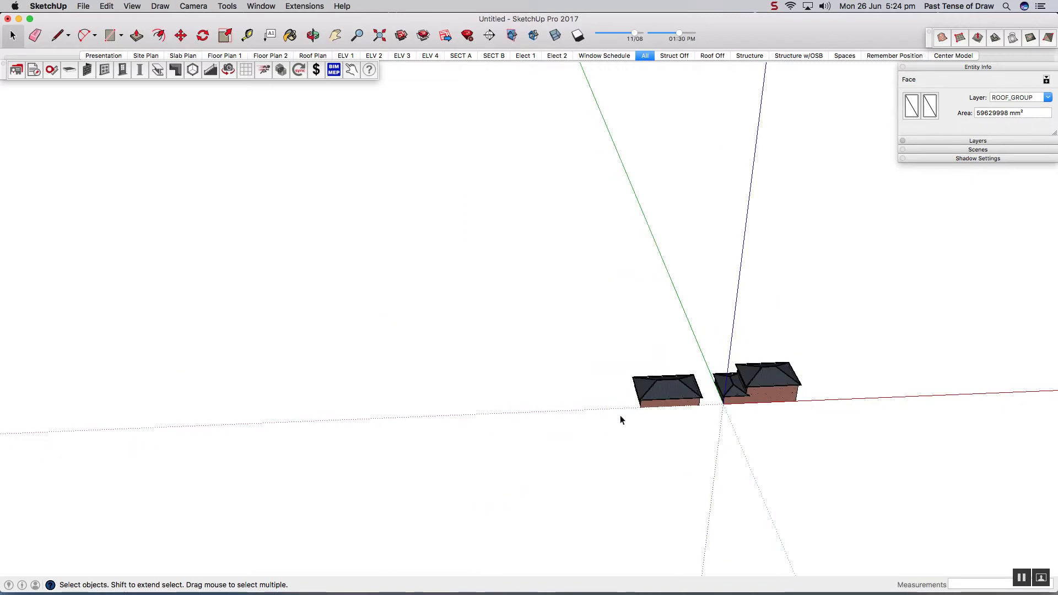
{"action": "scroll", "coordinate": [625, 414], "scroll_direction": "up", "scroll_amount": 4}
Draw two adjoining rectangles and erase their shared edge to form one L-shaped face
{"action": "middle_click_drag", "start_coordinate": [662, 353], "coordinate": [657, 441]}
{"action": "key", "text": "r"}
{"action": "left_click", "coordinate": [536, 432]}
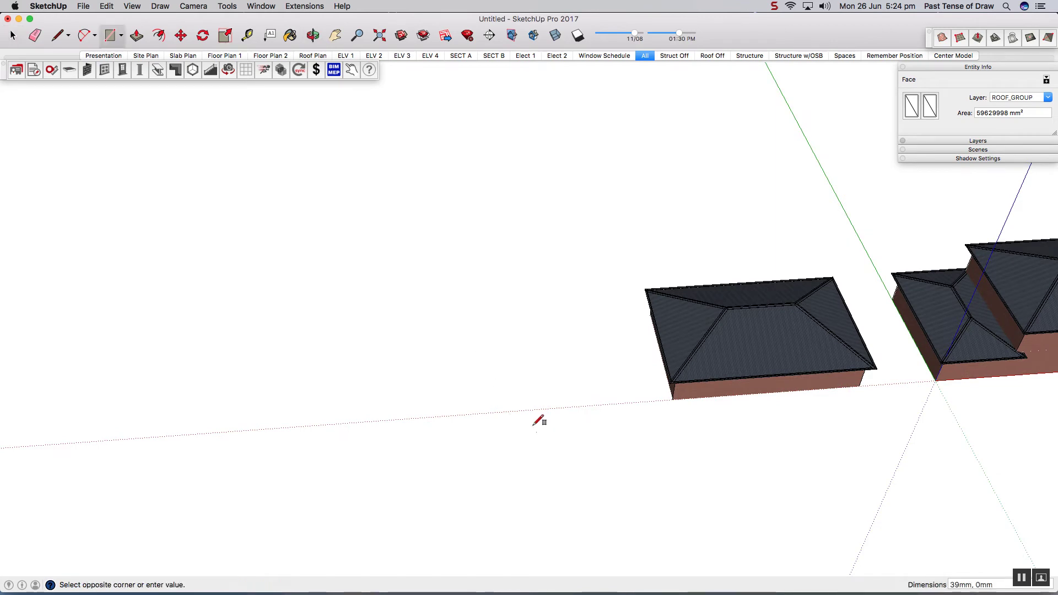
{"action": "left_click", "coordinate": [432, 274]}
{"action": "left_click", "coordinate": [432, 276]}
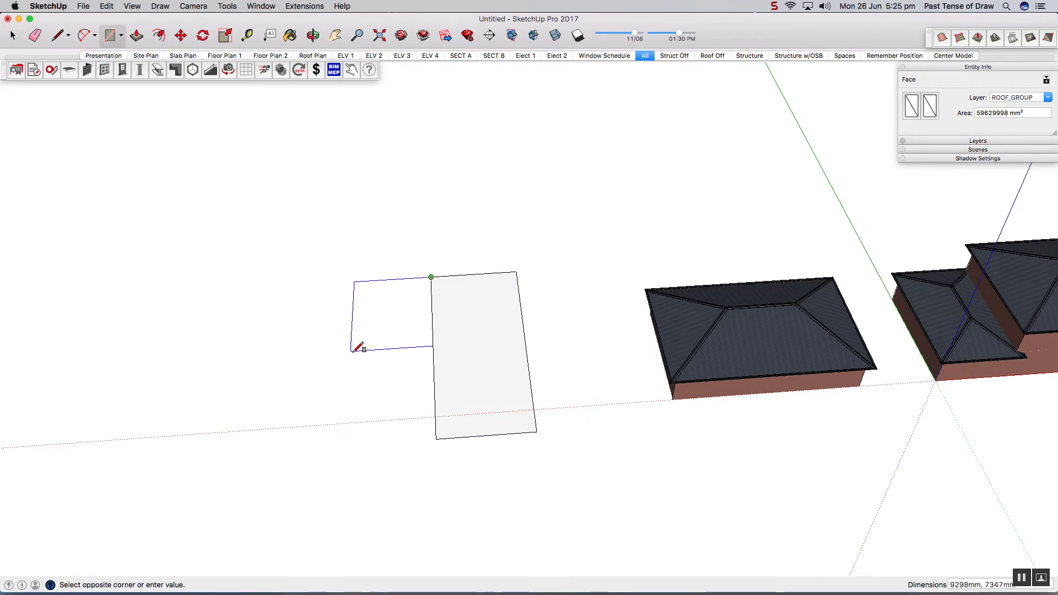
{"action": "left_click", "coordinate": [367, 365]}
{"action": "key", "text": "space"}
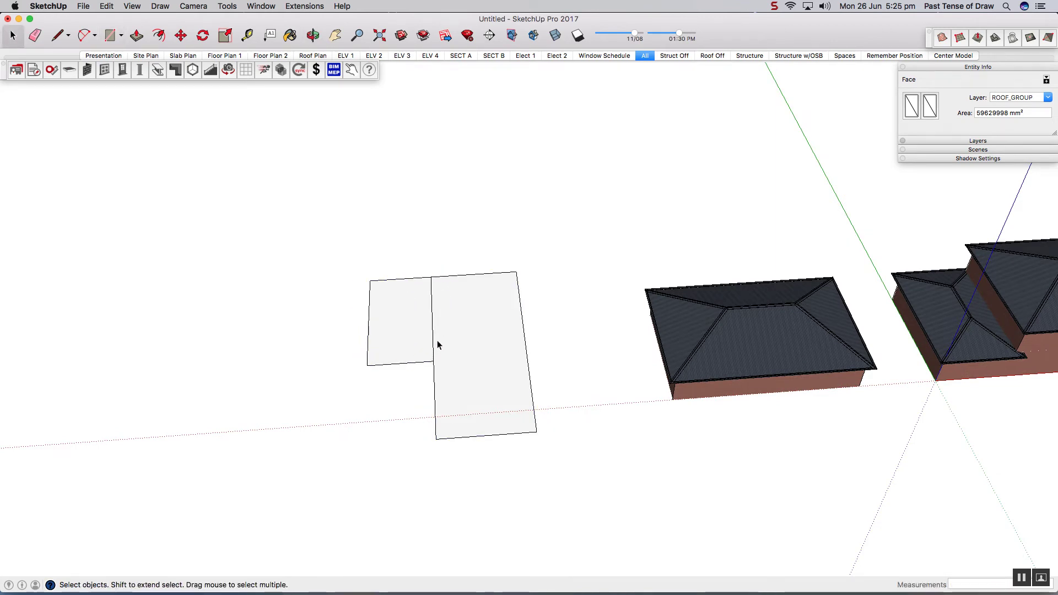
{"action": "key", "text": "e"}
{"action": "left_click", "coordinate": [433, 326]}
{"action": "key", "text": "space"}
{"action": "left_click", "coordinate": [514, 343]}
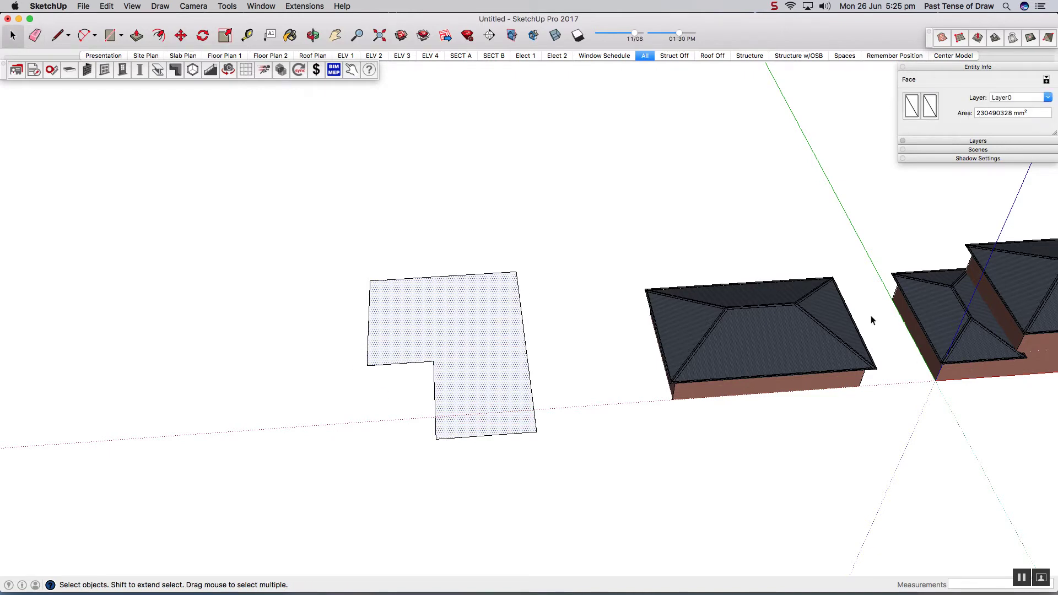
{"action": "left_click", "coordinate": [692, 425]}
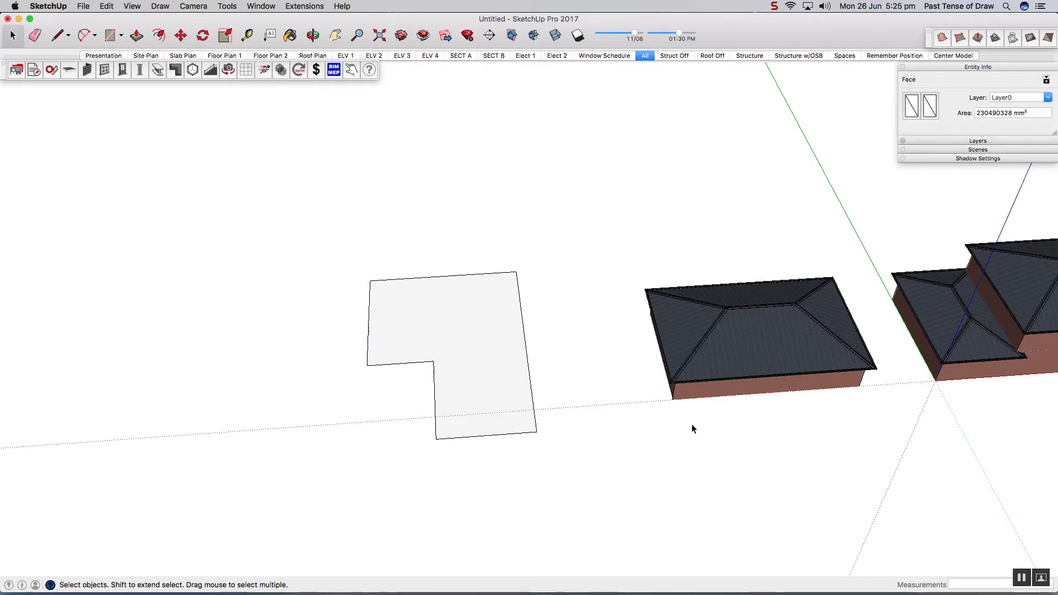
Draw a circular face on the ground beside the L-shape
{"action": "scroll", "coordinate": [692, 424], "scroll_direction": "down", "scroll_amount": 3}
{"action": "scroll", "coordinate": [462, 392], "scroll_direction": "up", "scroll_amount": 3}
{"action": "key", "text": "c"}
{"action": "left_click", "coordinate": [487, 380]}
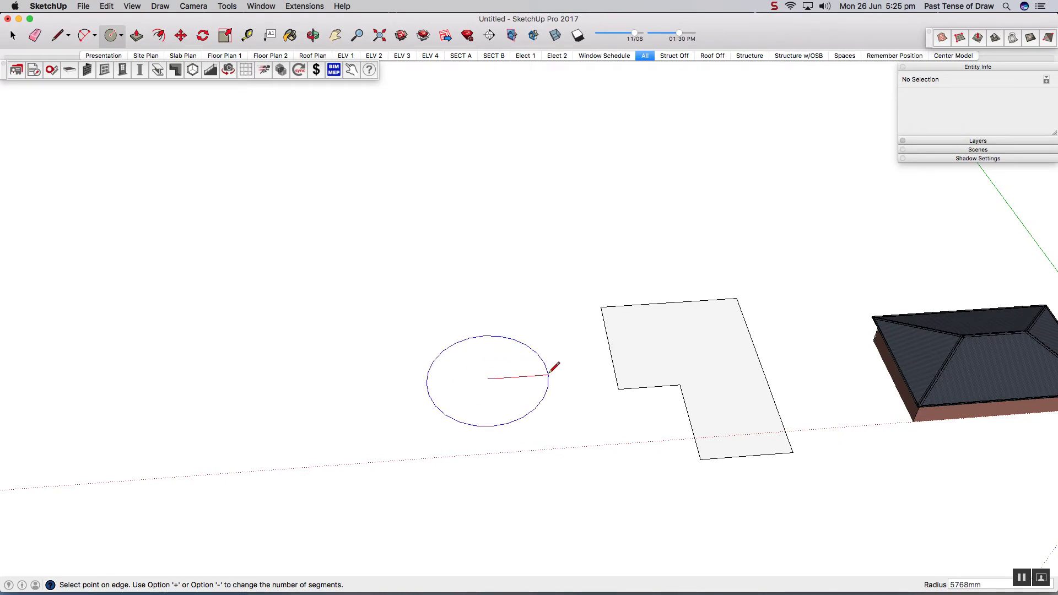
{"action": "left_click", "coordinate": [550, 375]}
{"action": "key", "text": "space"}
Start a line outline left of the circle, then undo the stray edges
{"action": "key", "text": "l"}
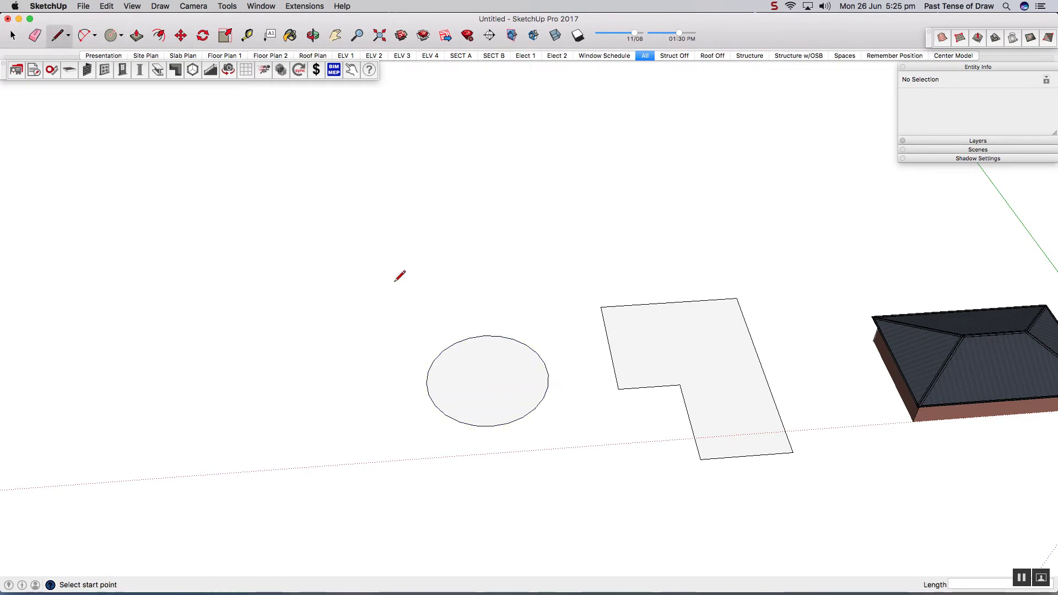
{"action": "scroll", "coordinate": [626, 307], "scroll_direction": "down", "scroll_amount": 3}
{"action": "scroll", "coordinate": [530, 338], "scroll_direction": "up", "scroll_amount": 5}
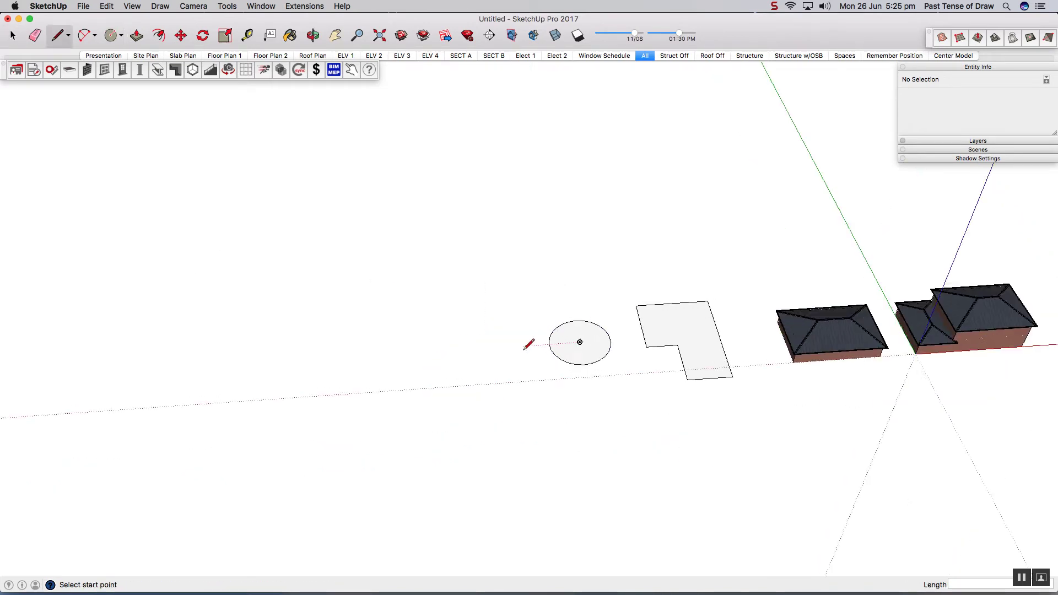
{"action": "left_click", "coordinate": [485, 343]}
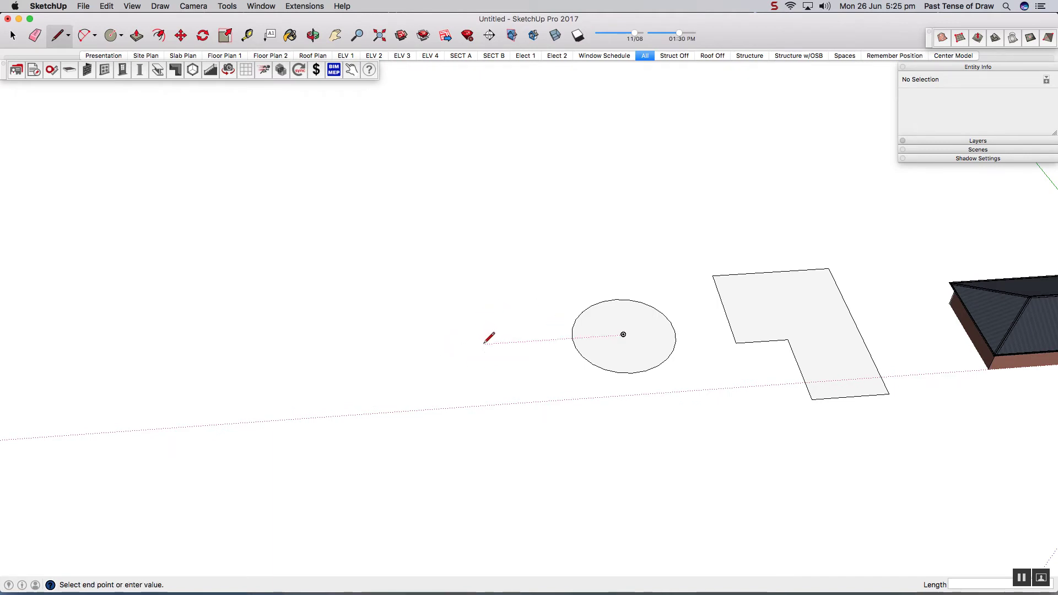
{"action": "left_click", "coordinate": [388, 343]}
{"action": "key", "text": "o"}
{"action": "left_click_drag", "start_coordinate": [389, 336], "coordinate": [404, 173]}
{"action": "middle_click_drag", "start_coordinate": [405, 173], "coordinate": [390, 236]}
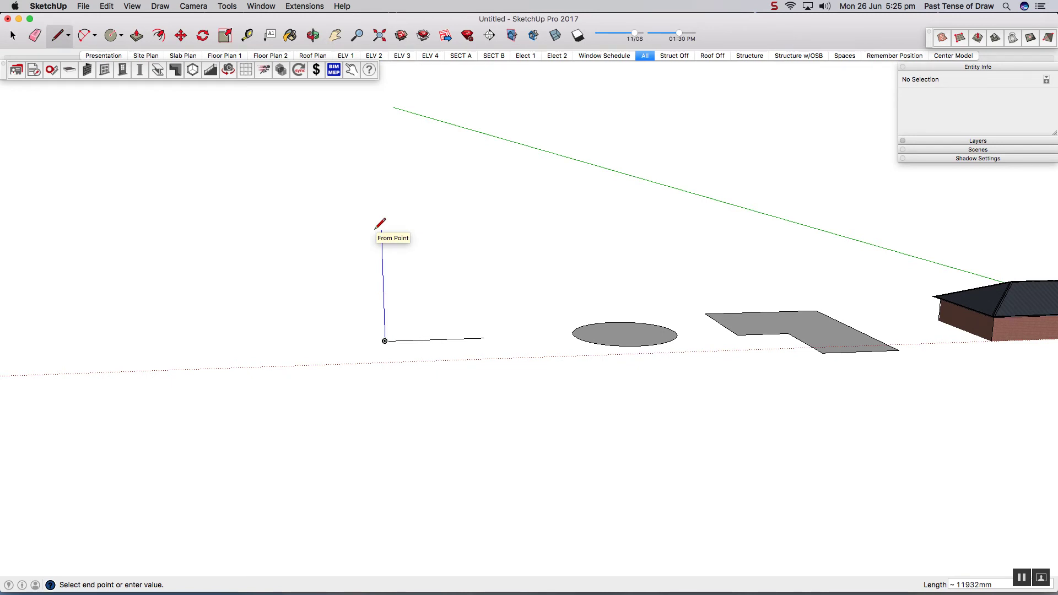
{"action": "left_click", "coordinate": [380, 226]}
{"action": "middle_click_drag", "start_coordinate": [379, 226], "coordinate": [573, 406]}
{"action": "left_click", "coordinate": [483, 342]}
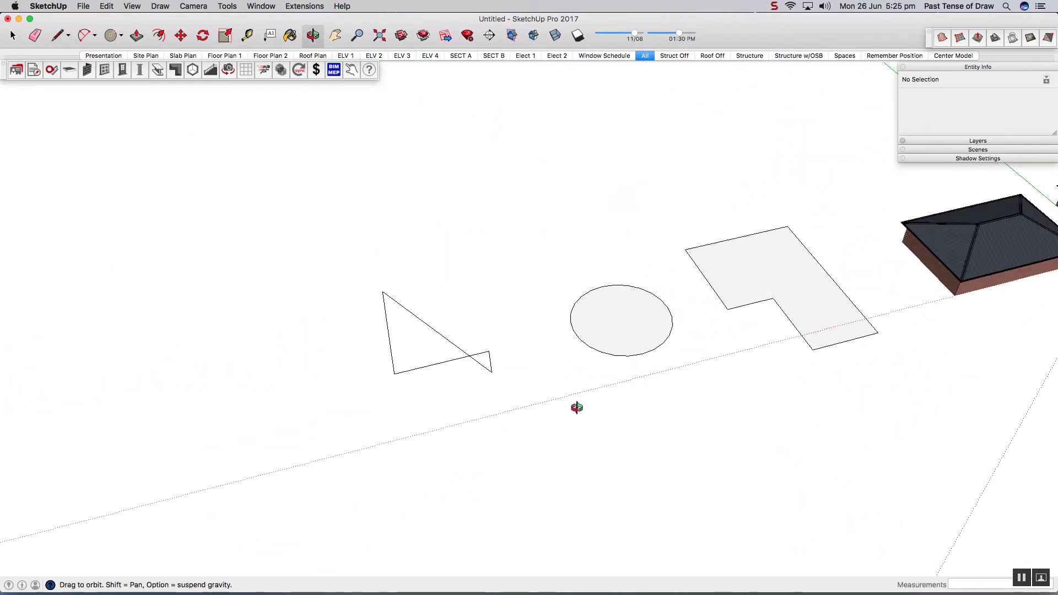
{"action": "left_click", "coordinate": [489, 351]}
{"action": "key", "text": "super+z"}
{"action": "key", "text": "super+z"}
{"action": "key", "text": "super+z"}
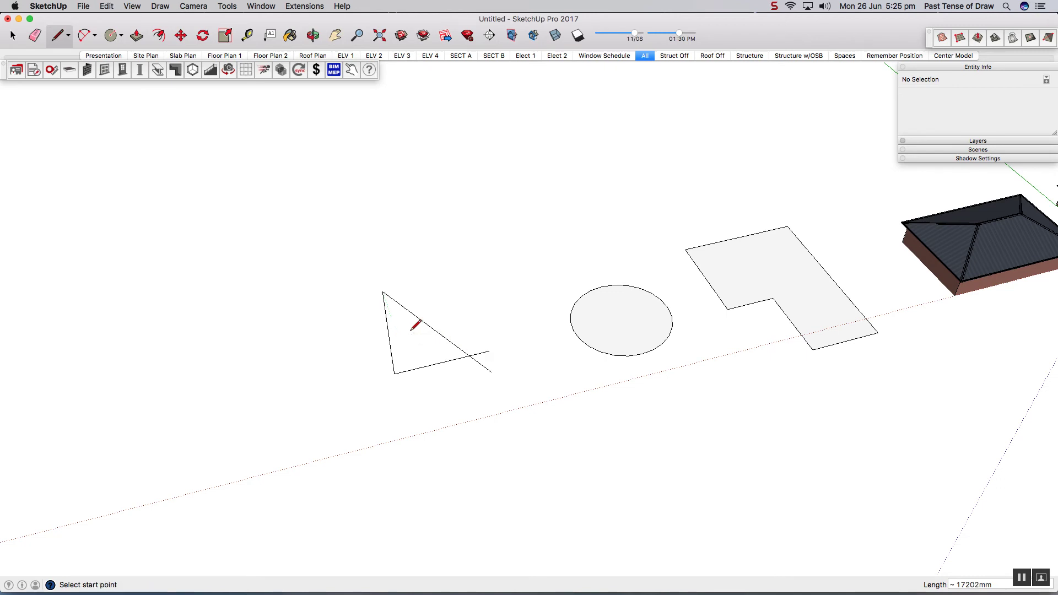
Draw the polygon's left, top and right corners and an inner notch corner back to the bottom edge
{"action": "left_click", "coordinate": [395, 374]}
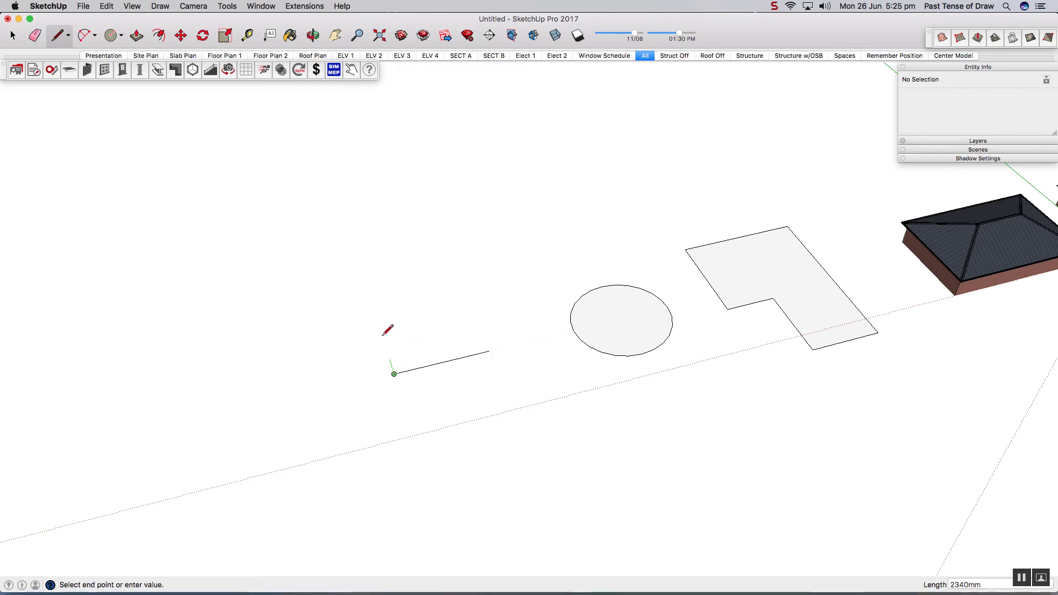
{"action": "left_click", "coordinate": [370, 298]}
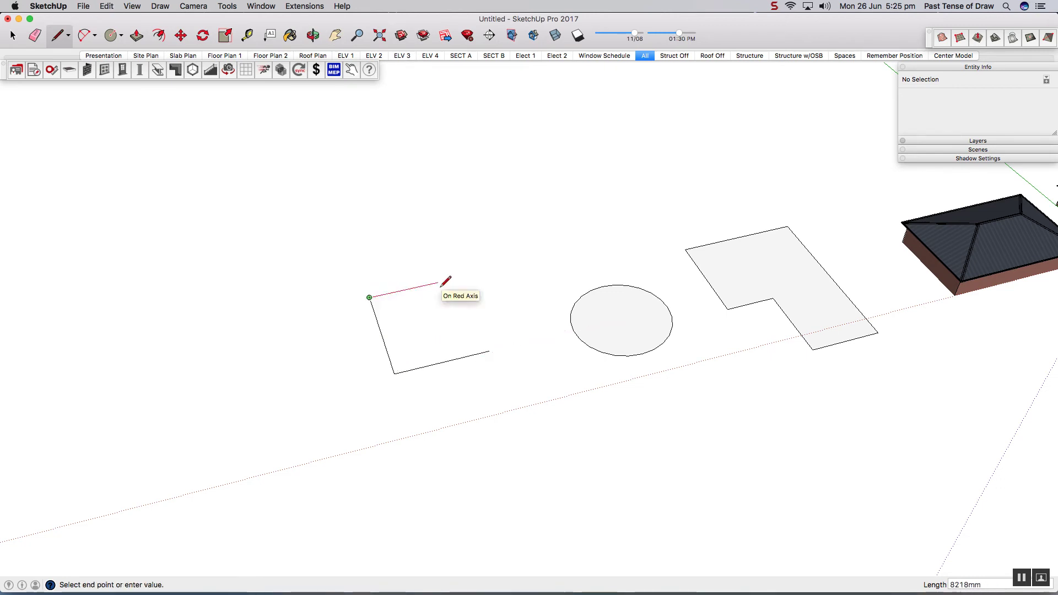
{"action": "left_click", "coordinate": [437, 282]}
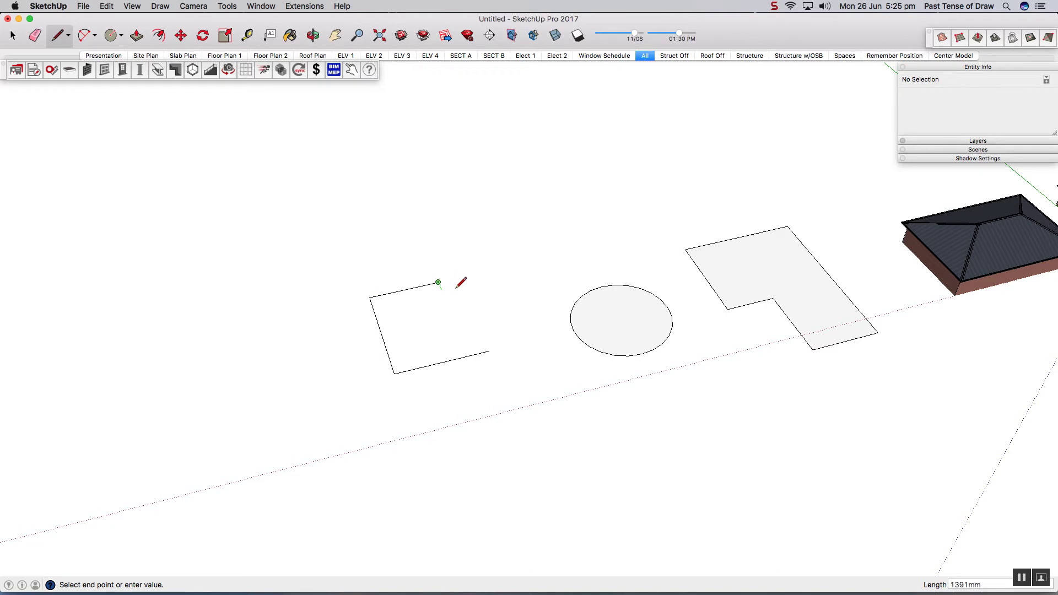
{"action": "left_click", "coordinate": [511, 300]}
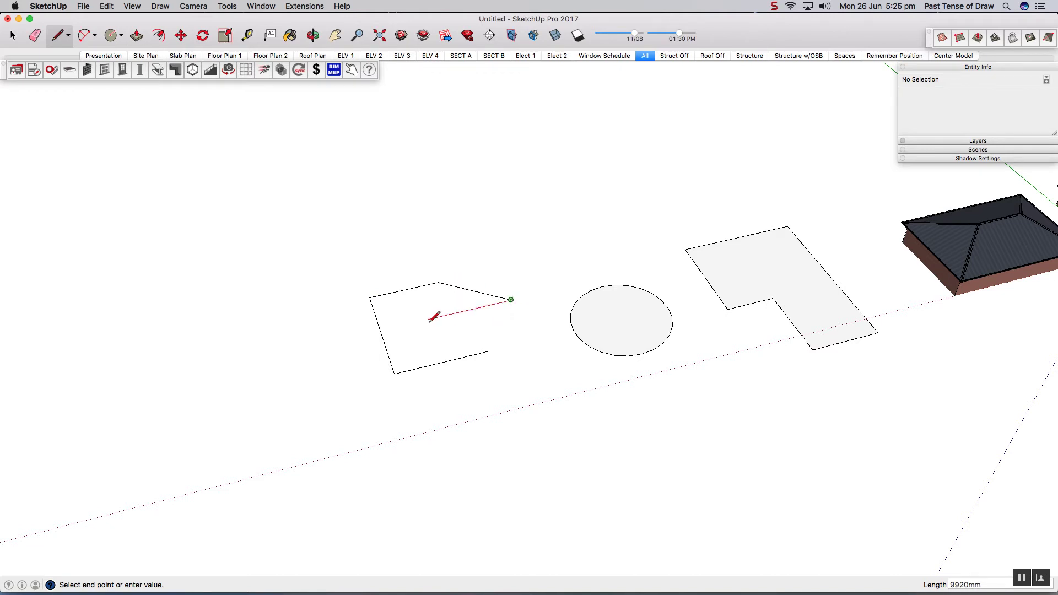
{"action": "left_click", "coordinate": [443, 339]}
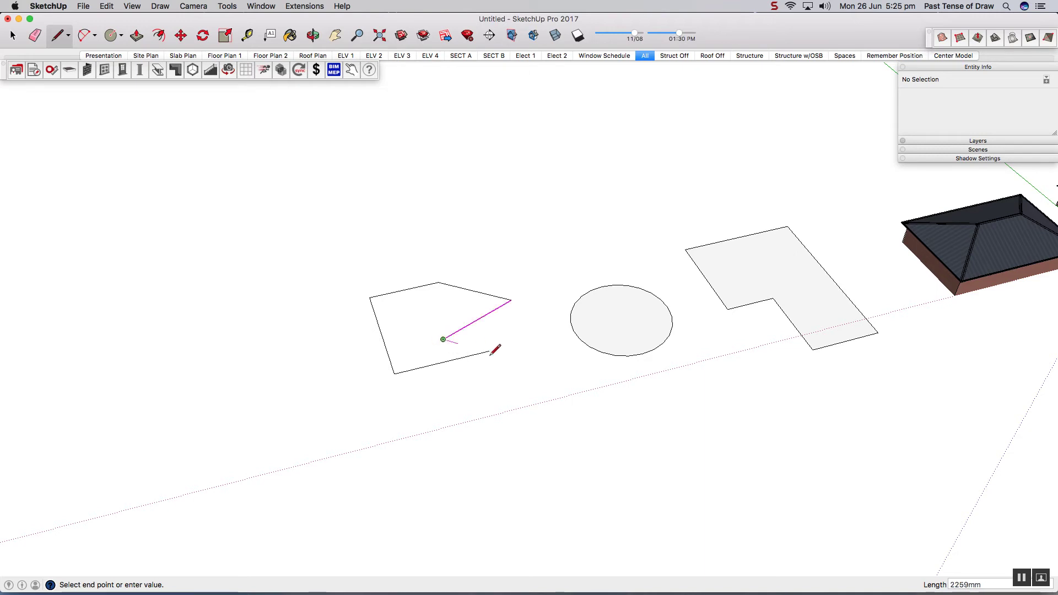
{"action": "left_click", "coordinate": [488, 350]}
{"action": "middle_click_drag", "start_coordinate": [557, 349], "coordinate": [606, 173]}
{"action": "scroll", "coordinate": [479, 337], "scroll_direction": "up", "scroll_amount": 5}
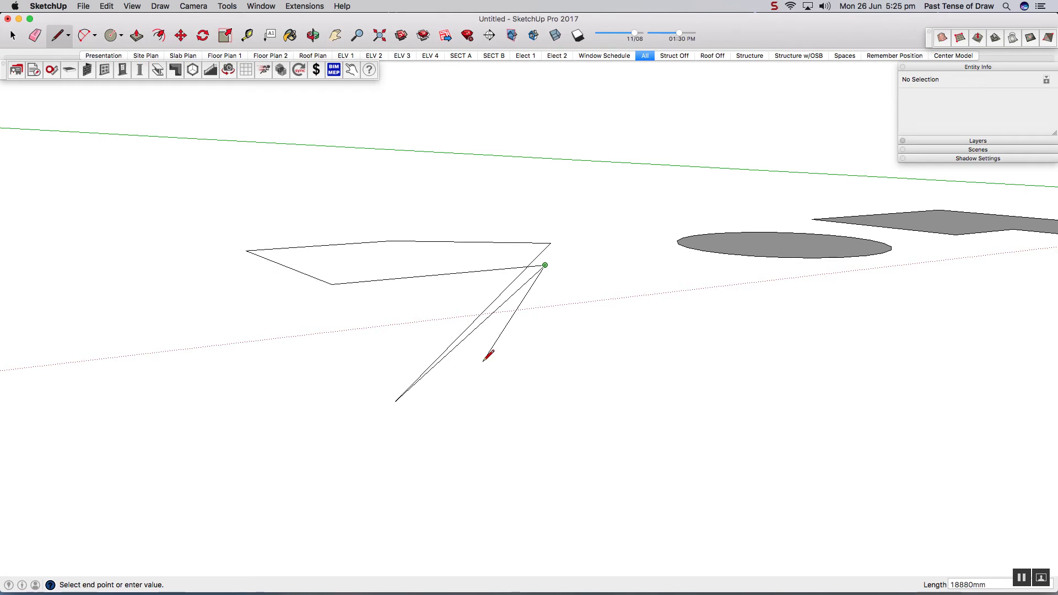
Remove the stray long edge and close the notched outline into a filled polygon face
{"action": "key", "text": "Escape"}
{"action": "key", "text": "super+z"}
{"action": "middle_click_drag", "start_coordinate": [543, 264], "coordinate": [291, 476]}
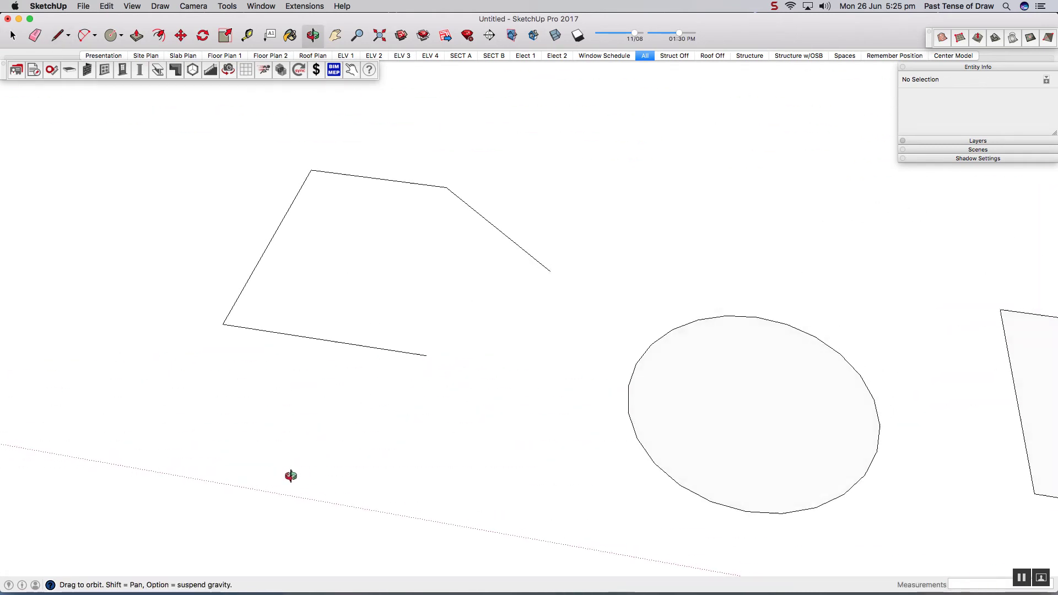
{"action": "left_click", "coordinate": [550, 270]}
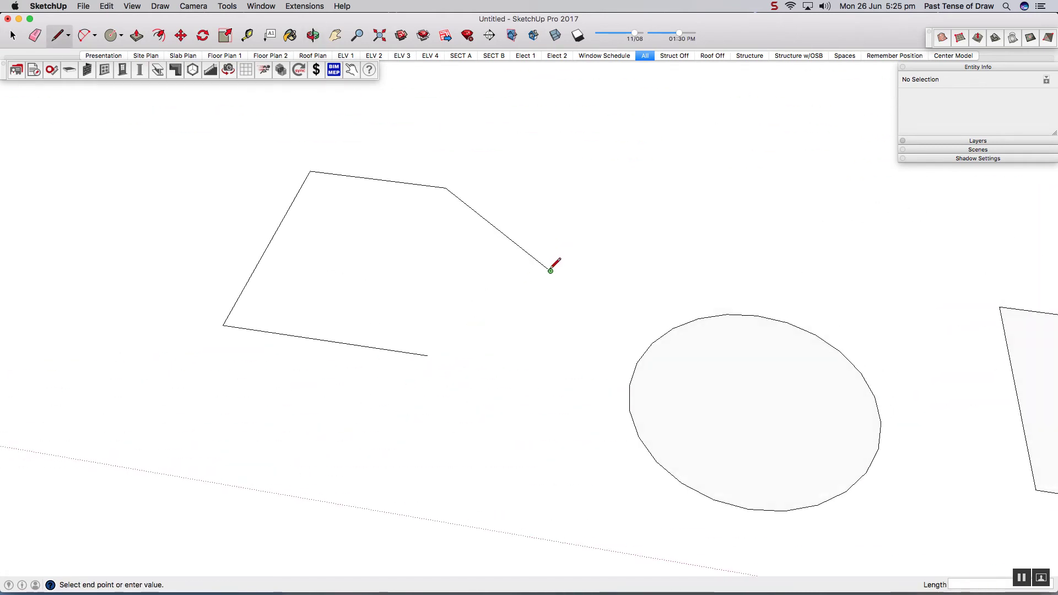
{"action": "left_click", "coordinate": [363, 280]}
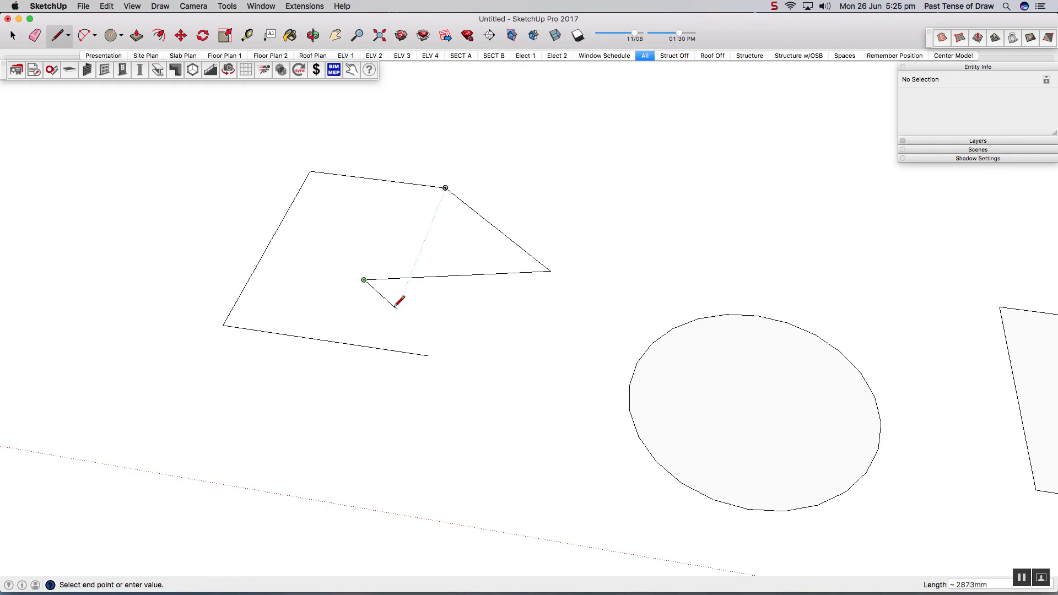
{"action": "left_click", "coordinate": [427, 354]}
{"action": "middle_click_drag", "start_coordinate": [427, 355], "coordinate": [538, 314]}
{"action": "scroll", "coordinate": [401, 367], "scroll_direction": "down", "scroll_amount": 5}
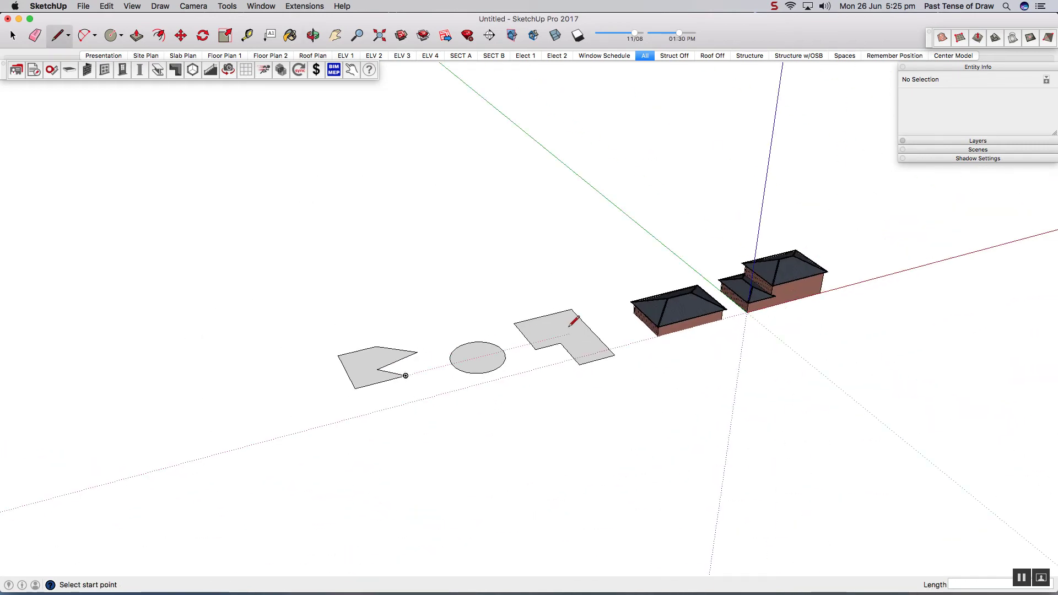
Select the L-shaped, circle and polygon faces together and open the PlusSpec Roof Tools
{"action": "key", "text": "space"}
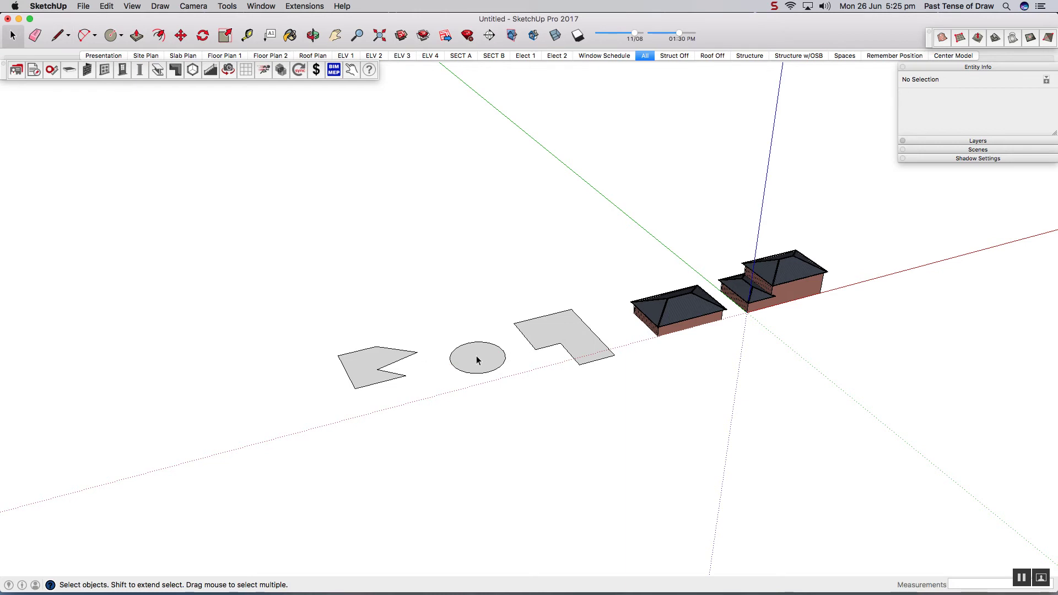
{"action": "scroll", "coordinate": [479, 355], "scroll_direction": "up", "scroll_amount": 1}
{"action": "left_click", "coordinate": [588, 321]}
{"action": "left_click", "coordinate": [487, 366], "text": "shift"}
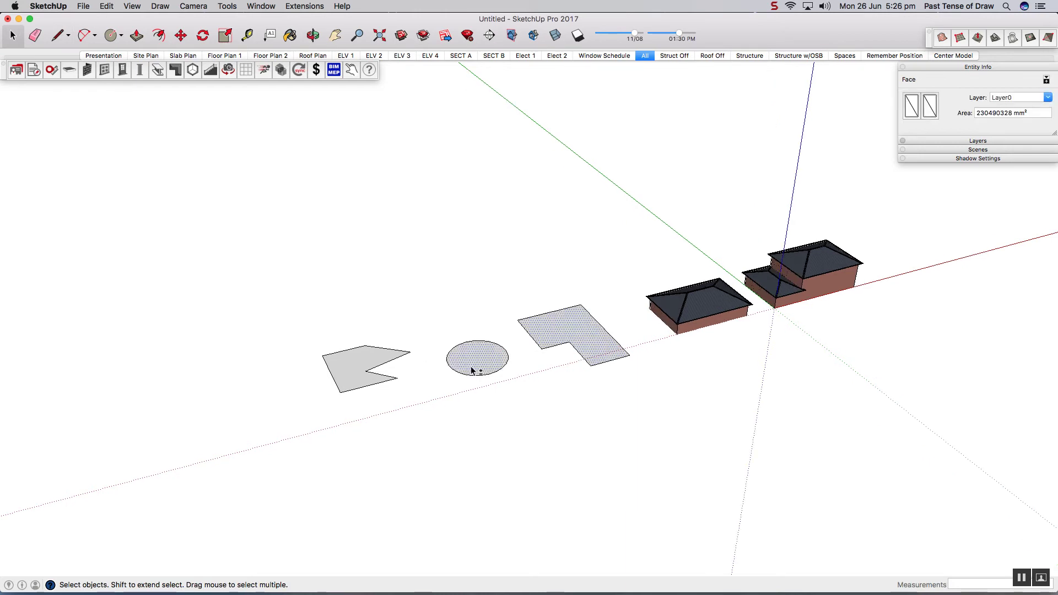
{"action": "left_click", "coordinate": [349, 367], "text": "shift"}
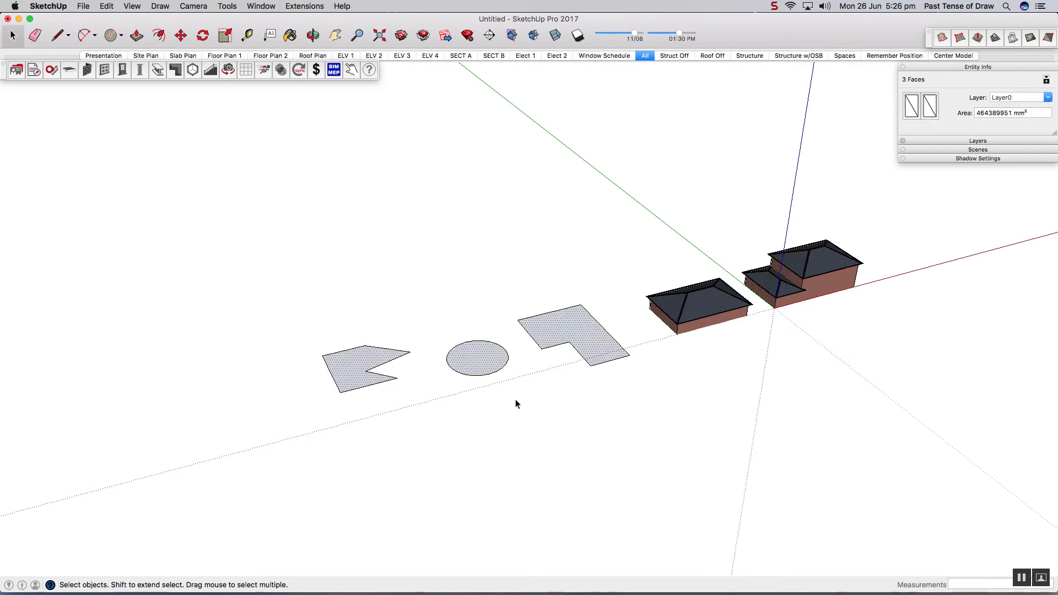
{"action": "left_click", "coordinate": [175, 71]}
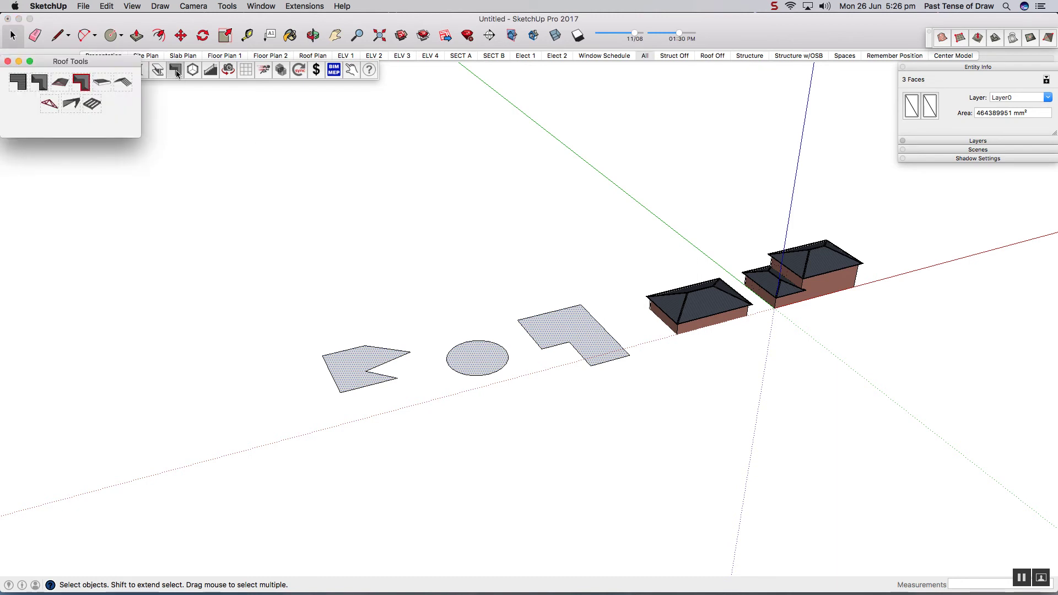
Bring up Hip Roof Tool options for the three faces at 22° pitch, keeping Metal material
{"action": "left_click", "coordinate": [41, 83]}
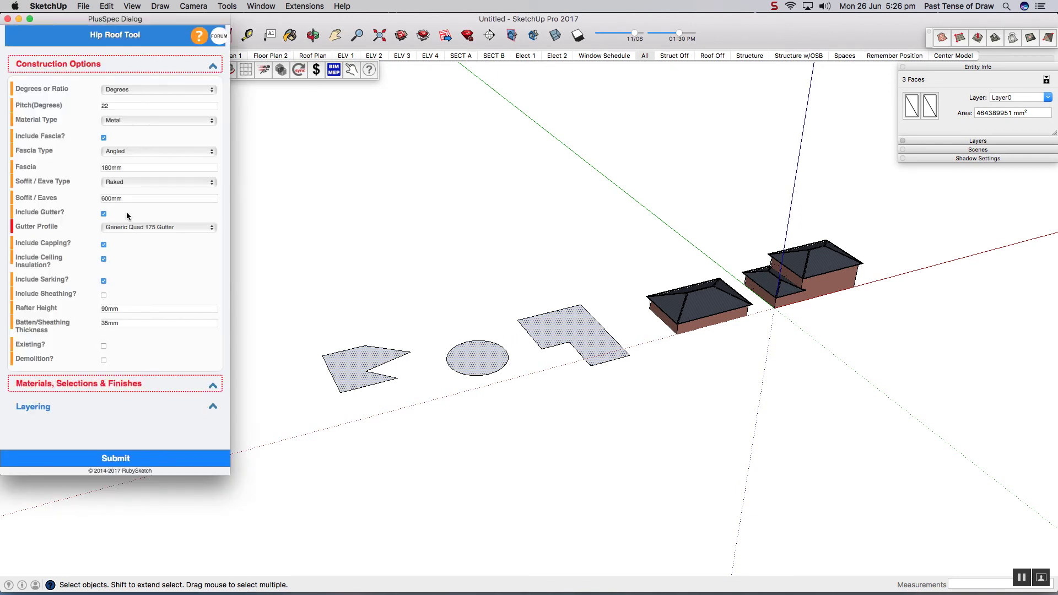
{"action": "left_click", "coordinate": [125, 121]}
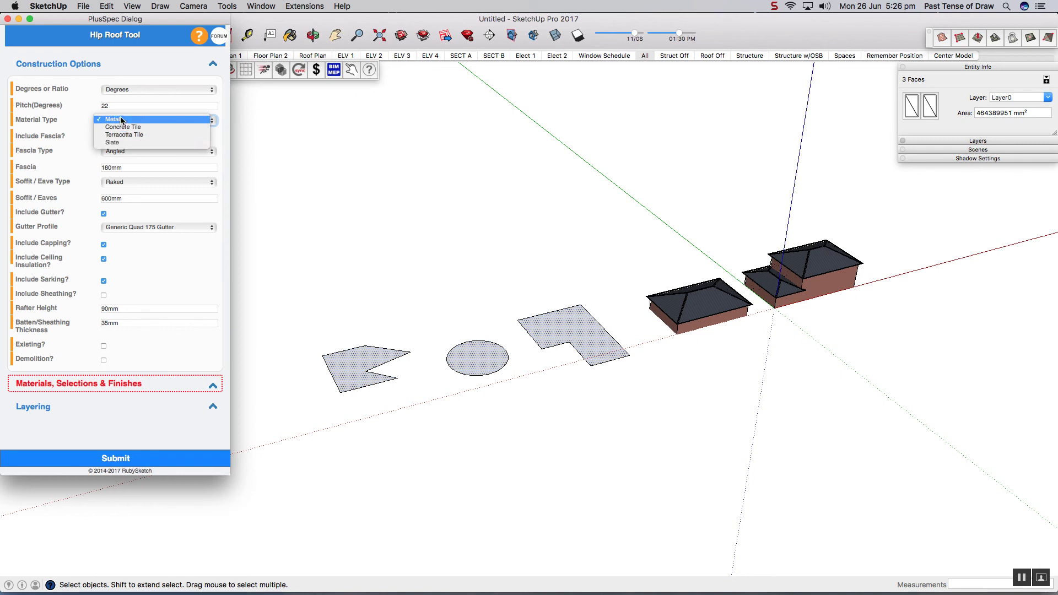
{"action": "left_click", "coordinate": [122, 119]}
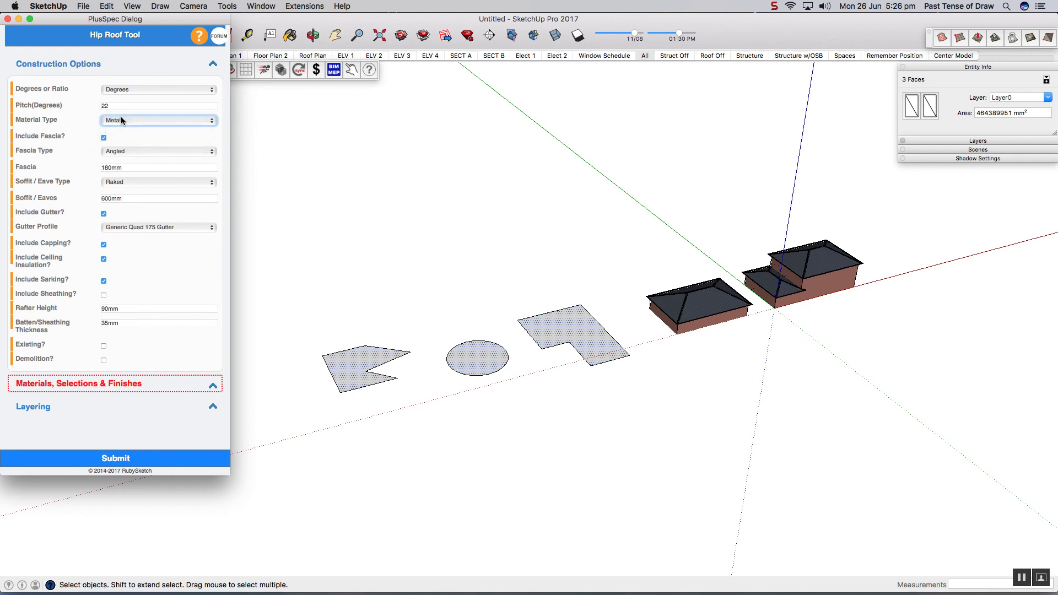